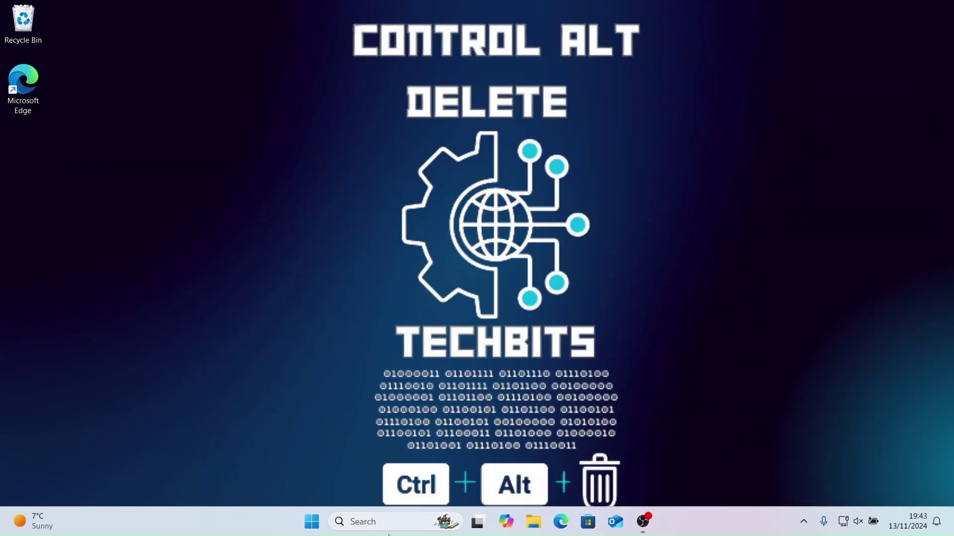
Step: Search Windows for "windows" and open Turn Windows features on or off
left_click(380, 523)
type("windows")
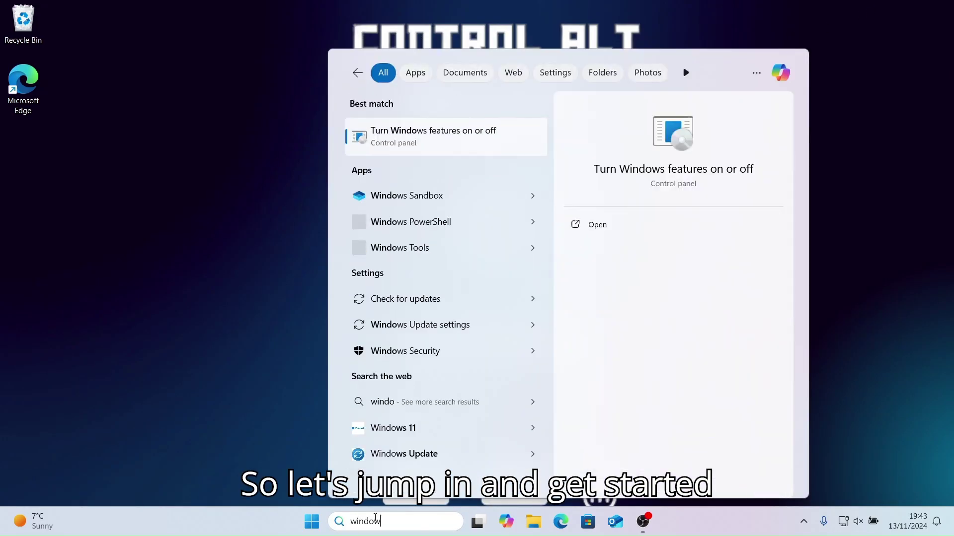
left_click(424, 144)
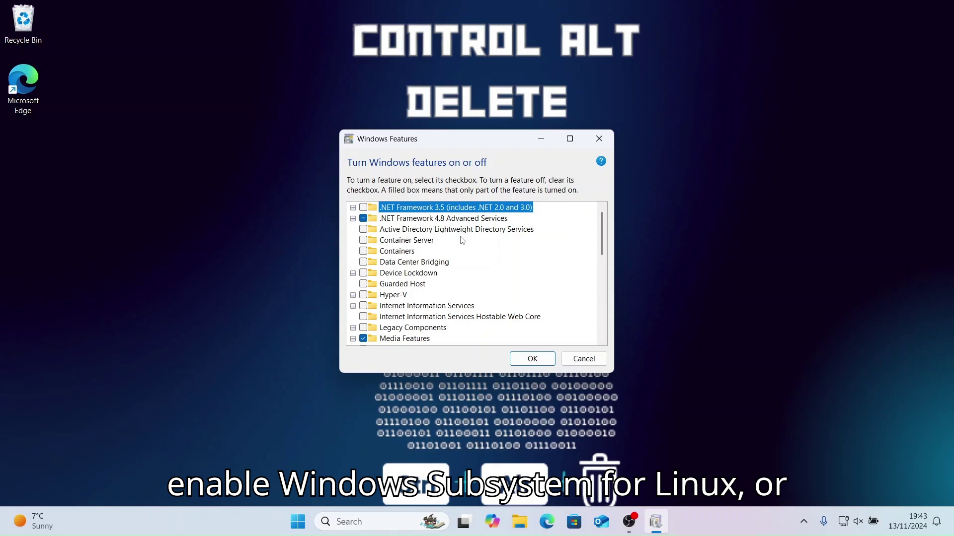
Step: Enable the Virtual Machine Platform and Windows Subsystem for Linux features, apply the changes and restart the PC
scroll(461, 240, "down", 8)
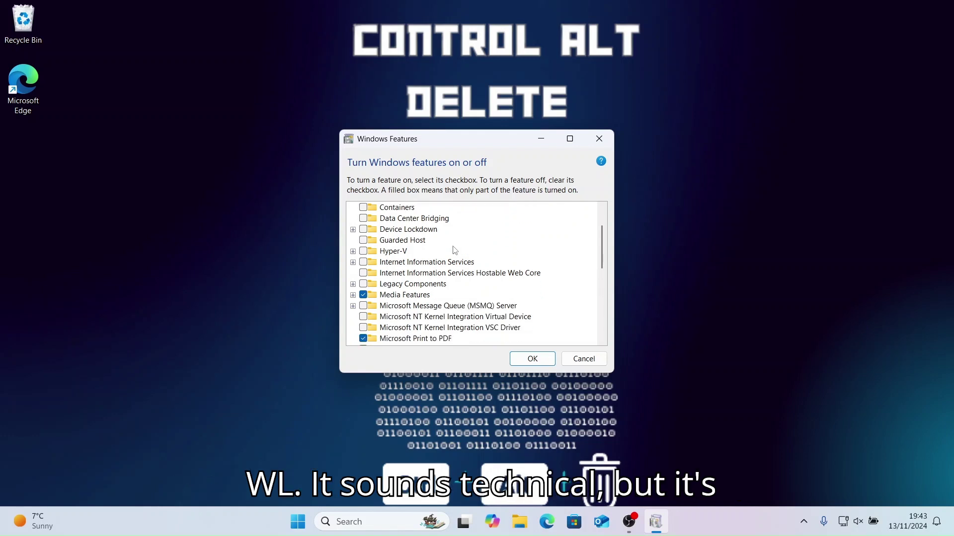
scroll(452, 250, "down", 1)
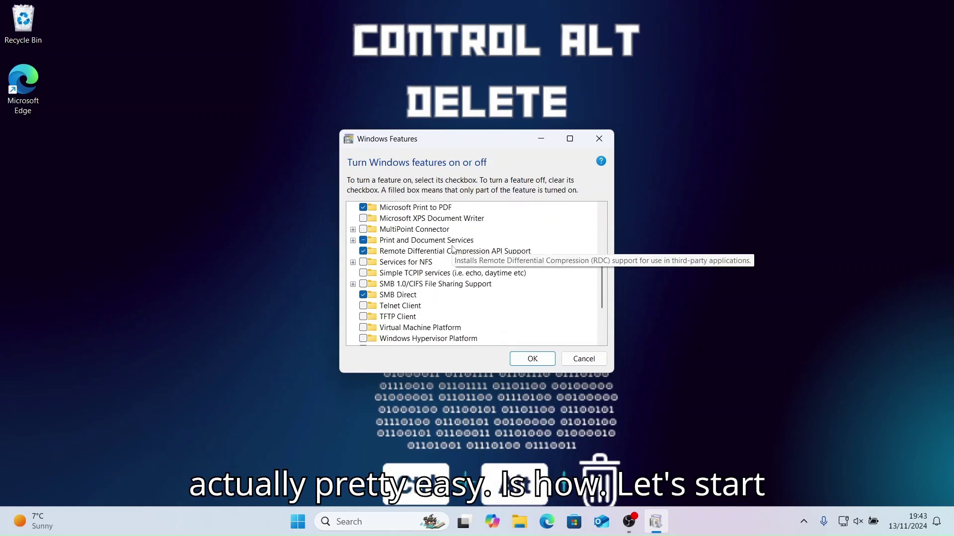
left_click(363, 328)
scroll(416, 297, "down", 3)
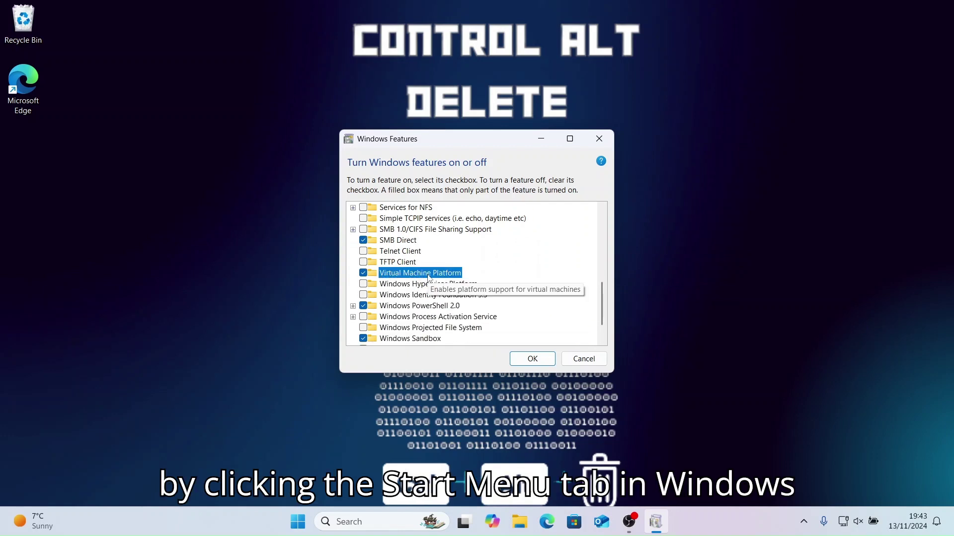
left_click(363, 316)
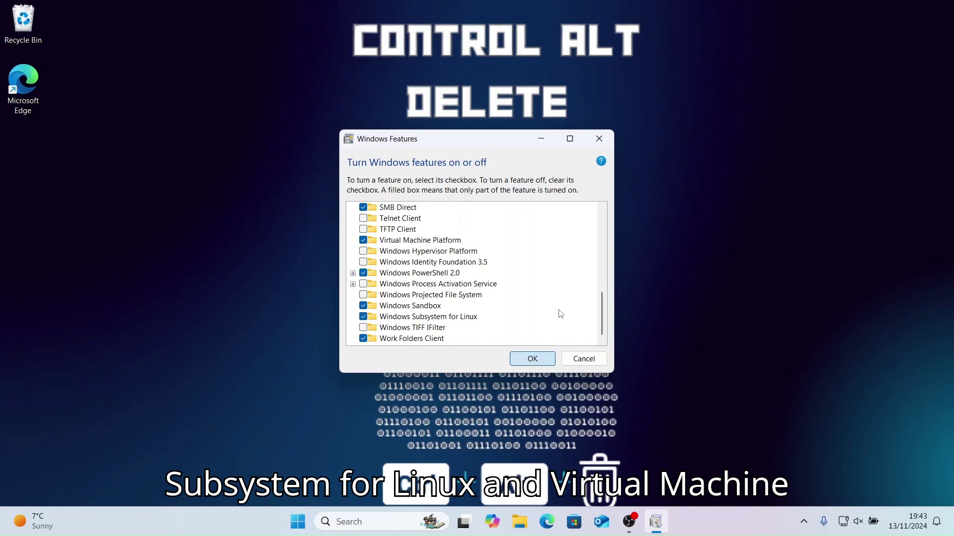
key("Return")
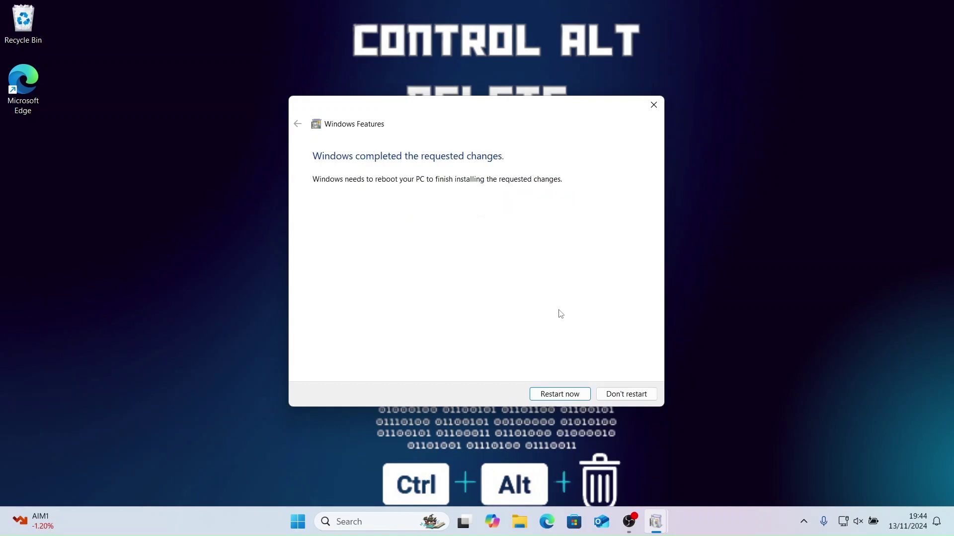
left_click(559, 394)
Step: Search Windows for "cmd" and open Command Prompt as administrator
left_click(390, 521)
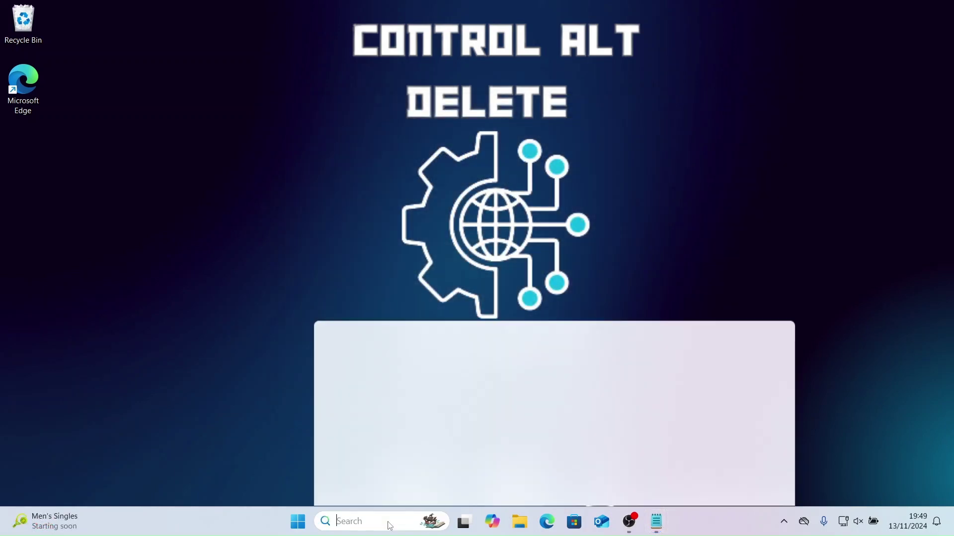
type("cmd")
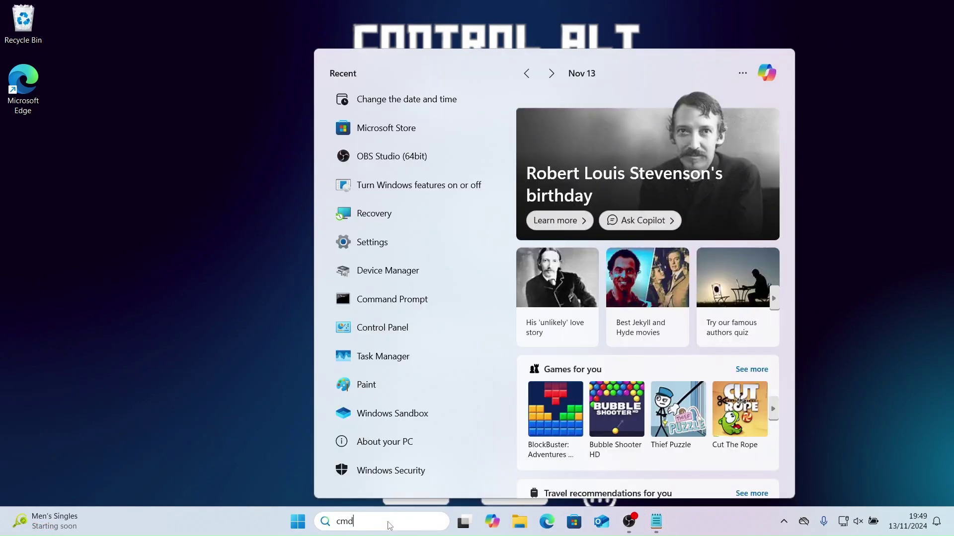
right_click(404, 148)
left_click(453, 159)
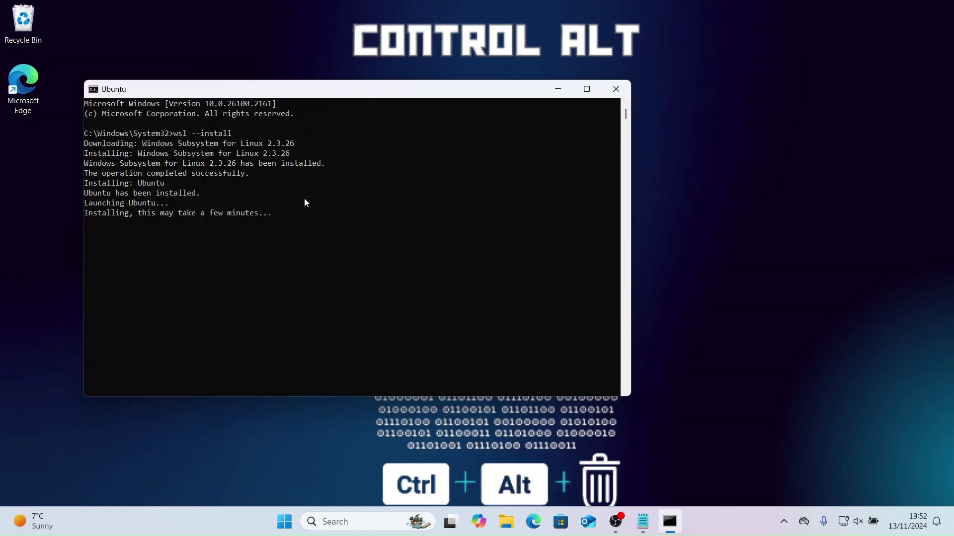
Step: Set the new UNIX username for Ubuntu to "subscribe"
type("sub")
type("scribe")
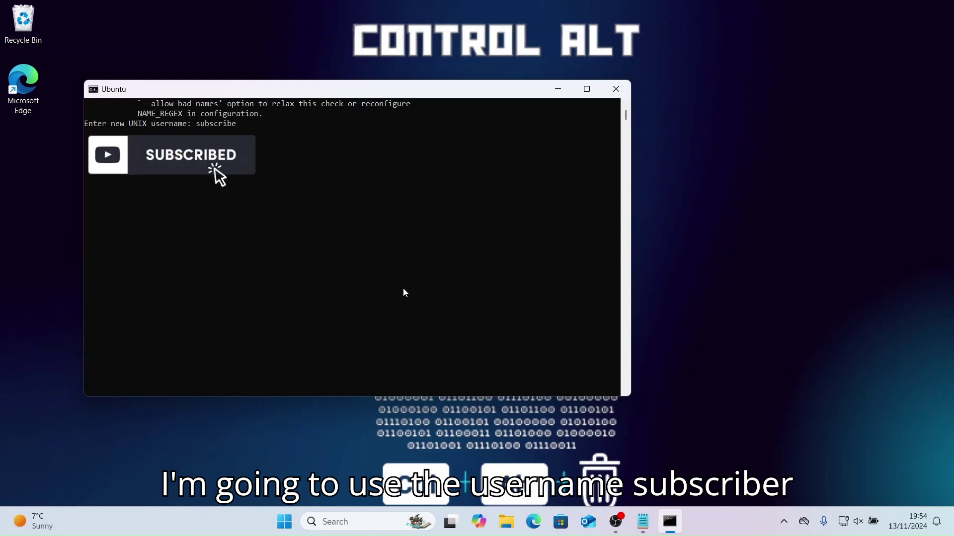
key("Return")
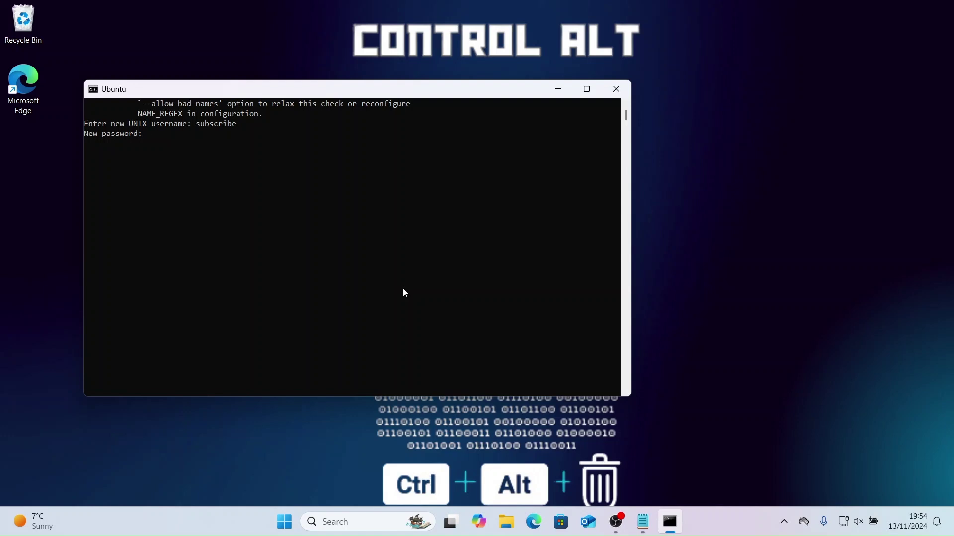
Step: Refresh Ubuntu's package lists with sudo apt update, authenticating with the sudo password
type("sudo")
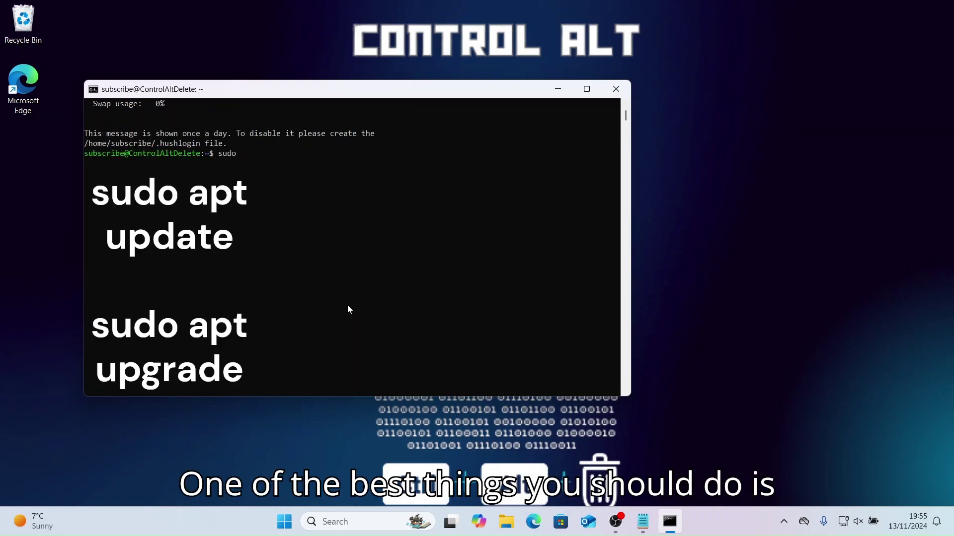
type(" apt ")
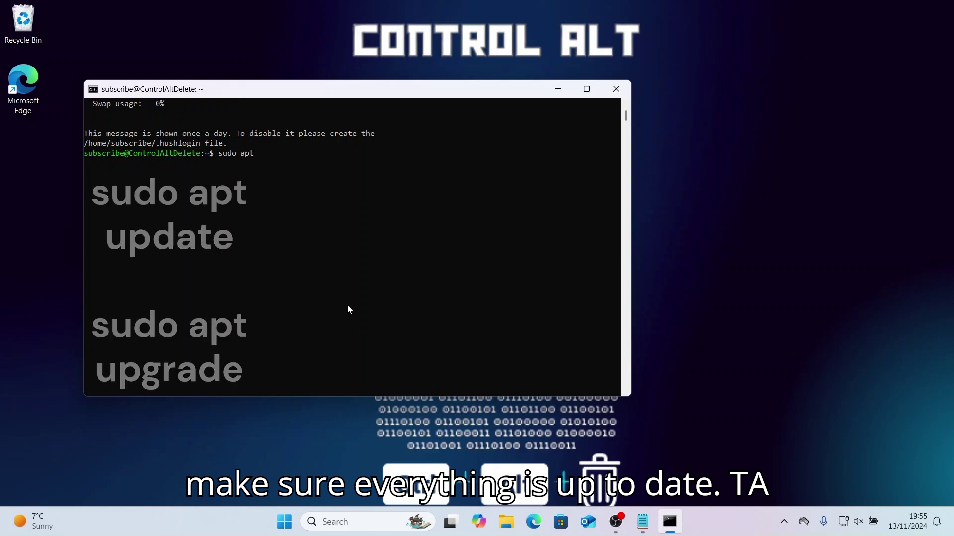
type("update")
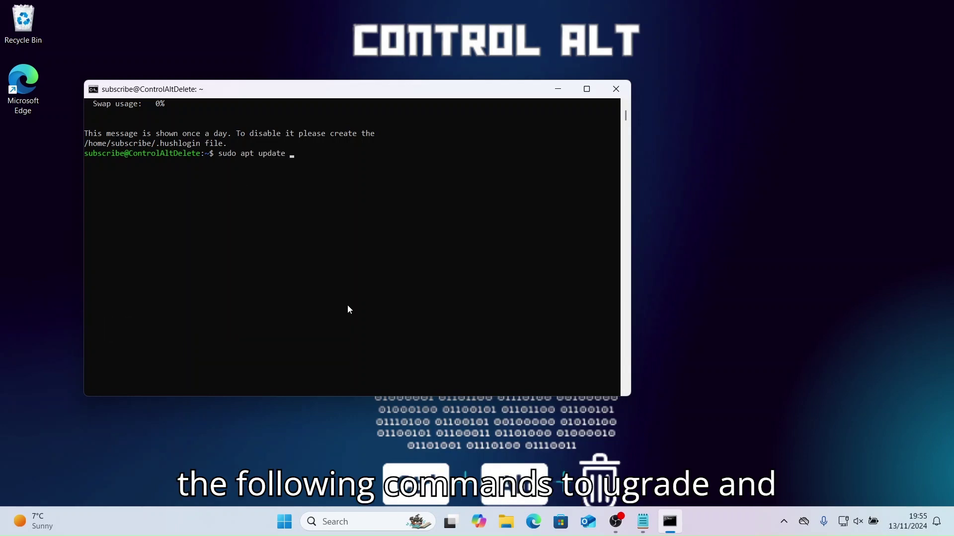
key("Return")
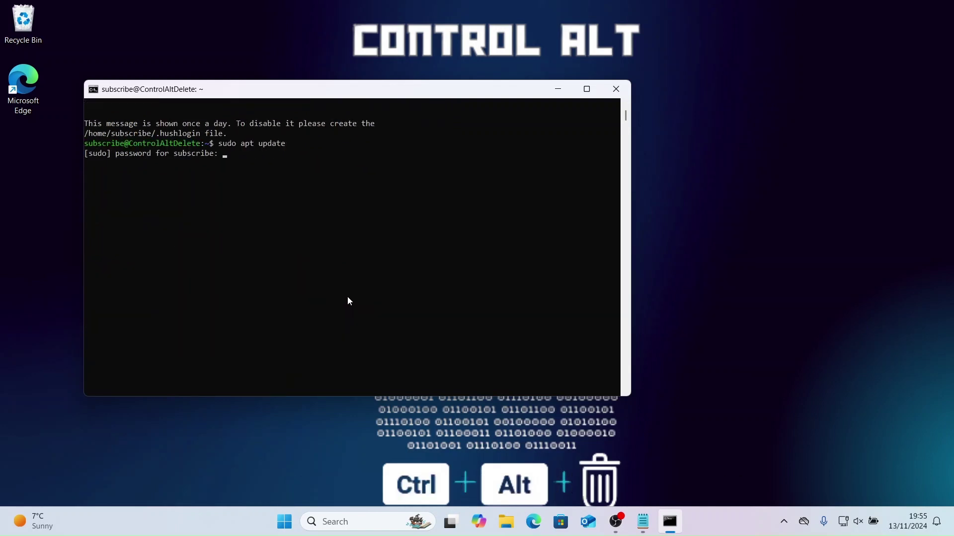
key("Return")
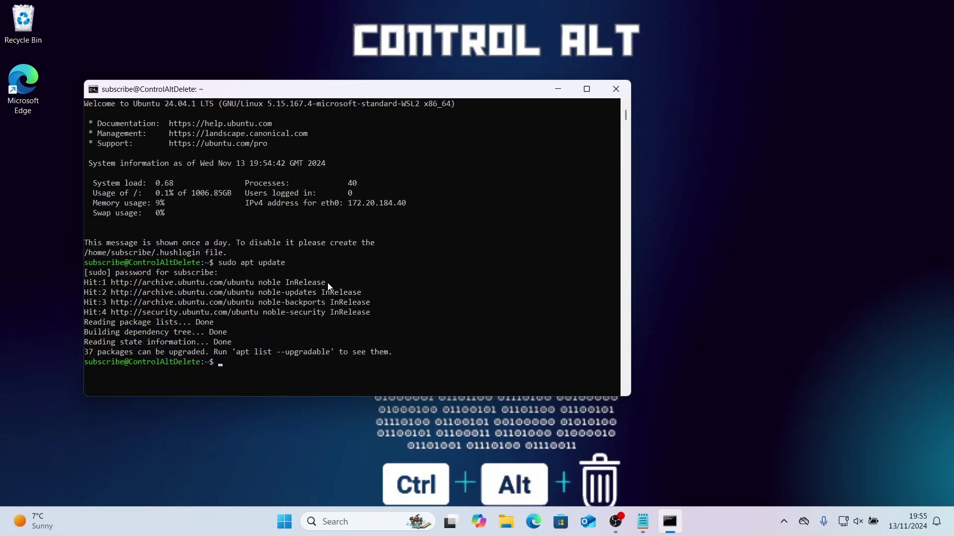
Step: Upgrade the installed Ubuntu packages with sudo apt upgrade, answering y to continue
scroll(328, 287, "down", 8)
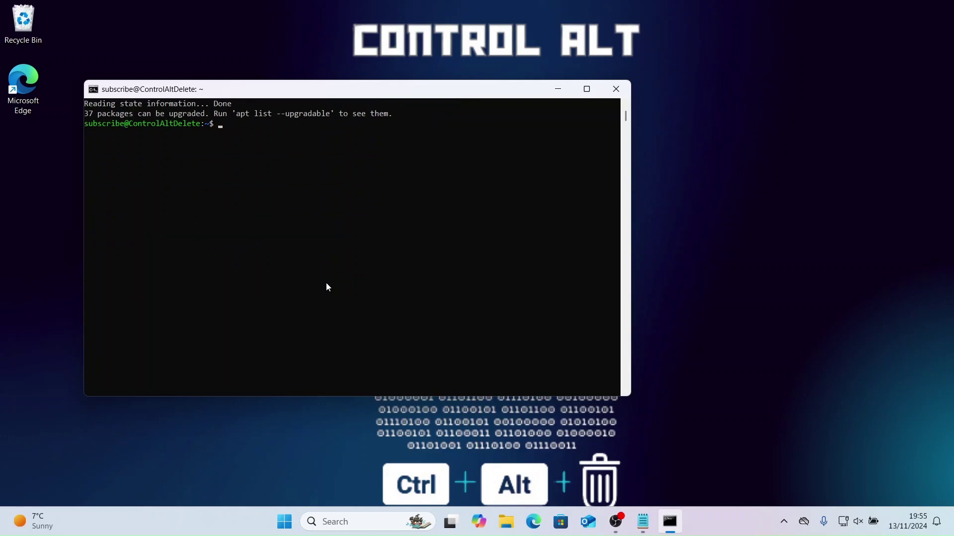
type("sudo apt upgrade")
key("Return")
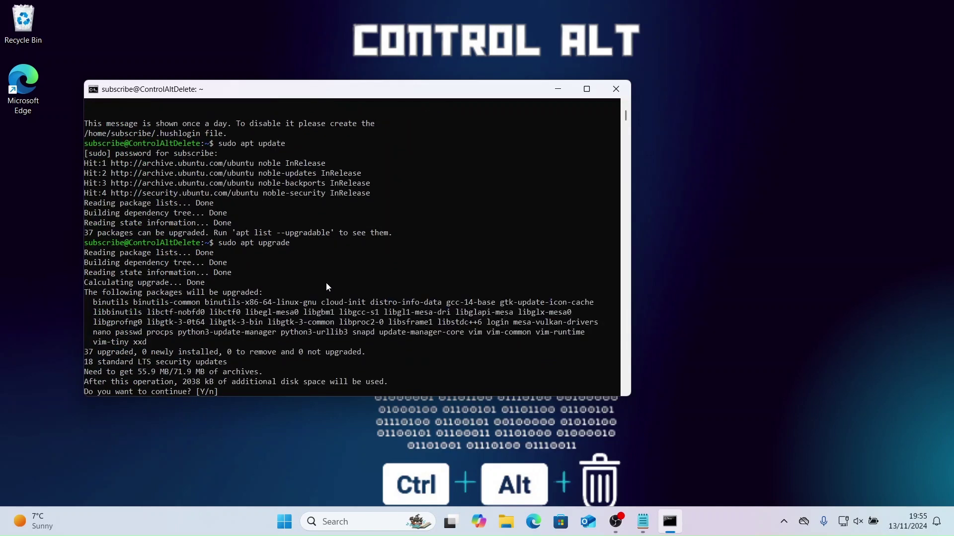
type("y")
key("Return")
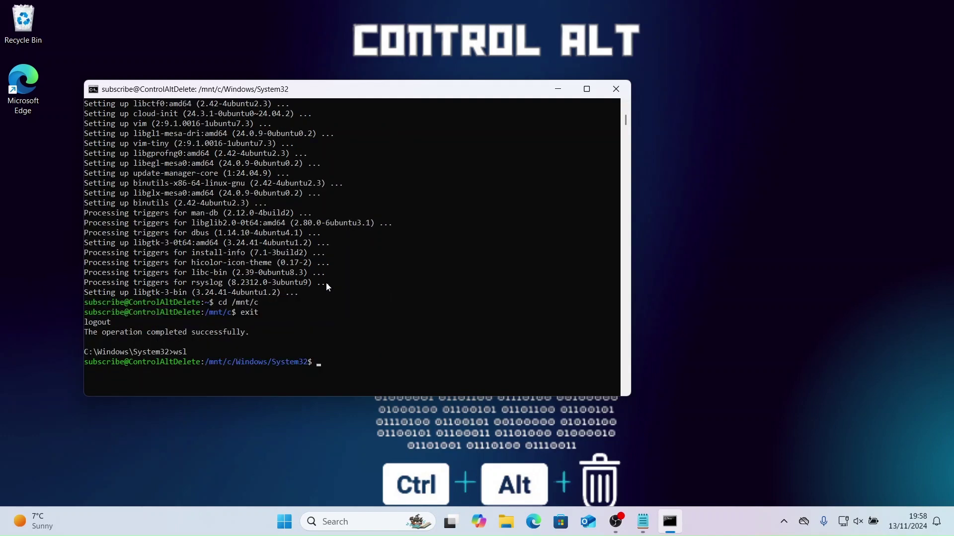
Step: Change to the Linux home directory with cd ~
type("cd ~")
key("Return")
Step: Try to install VLC with sudo apt install VLC, authenticating with the sudo password
type("sude")
key("BackSpace")
type("o")
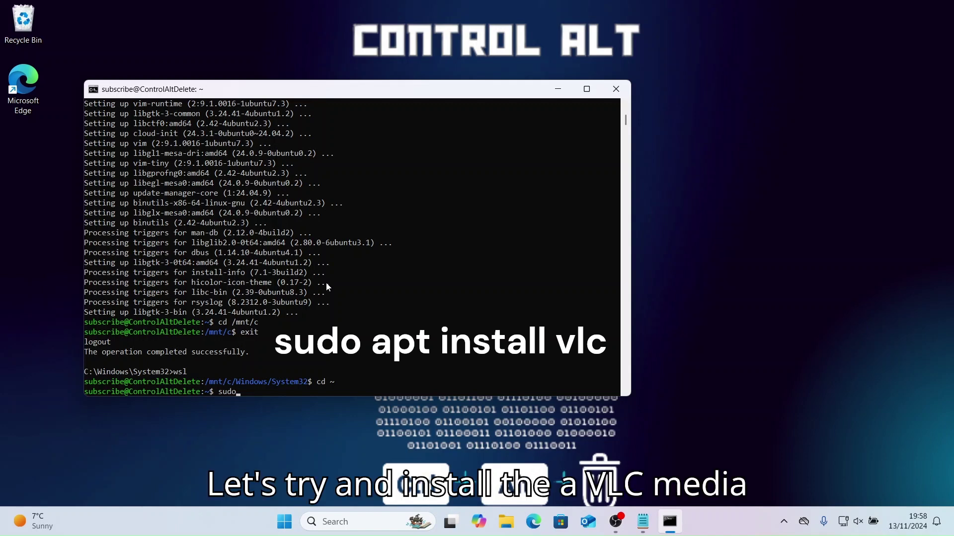
type(" apt ins")
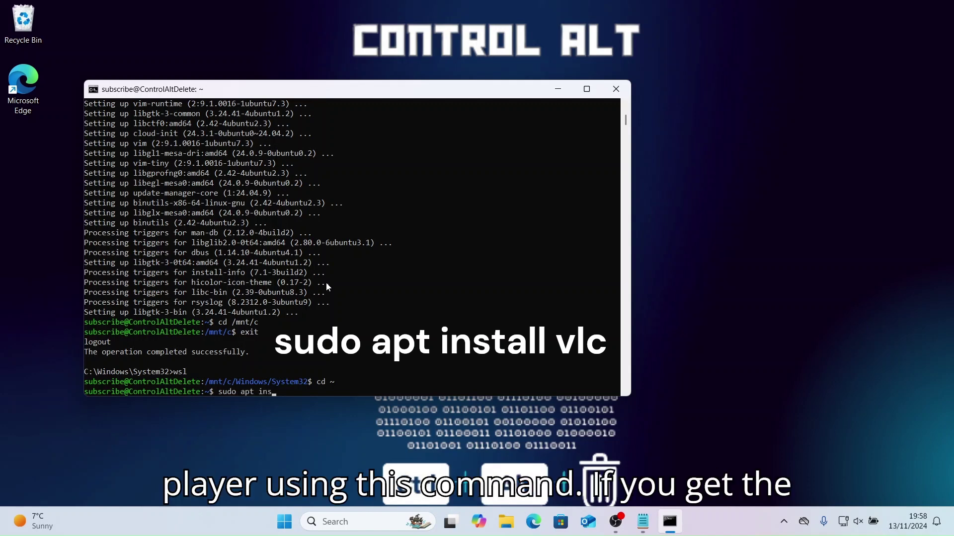
type("tall VLC")
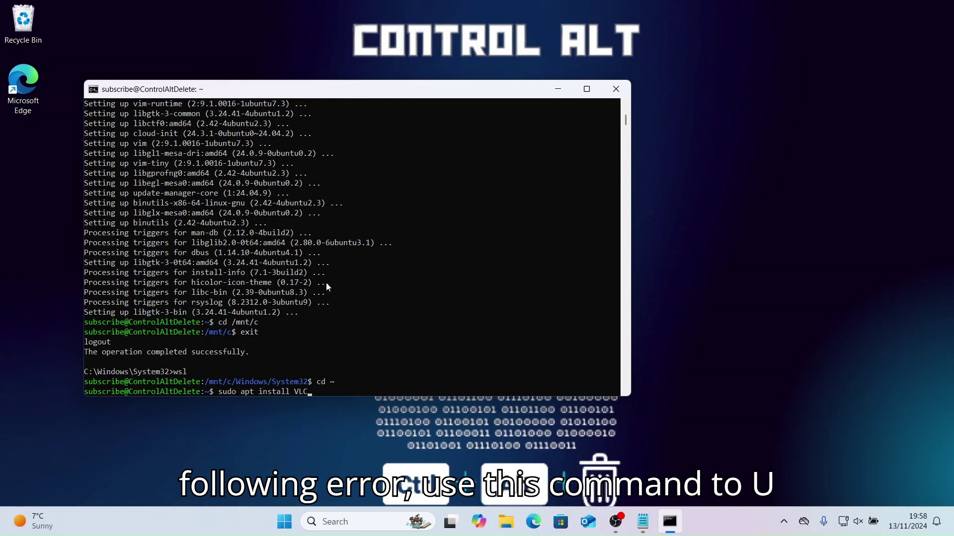
key("Return")
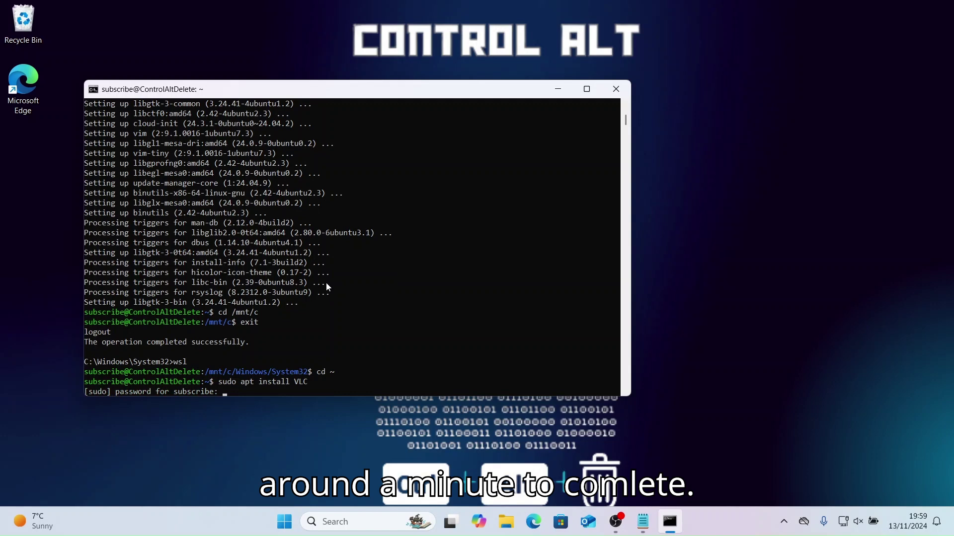
key("Return")
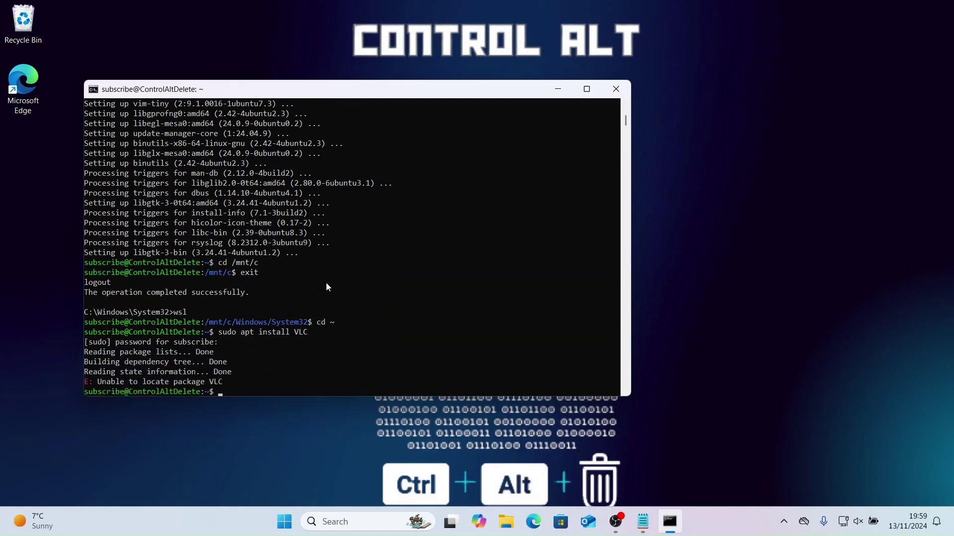
Step: Refresh the package lists with sudo apt update and install VLC with sudo apt install vlc, answering y to continue
type("sudo apt update")
key("Return")
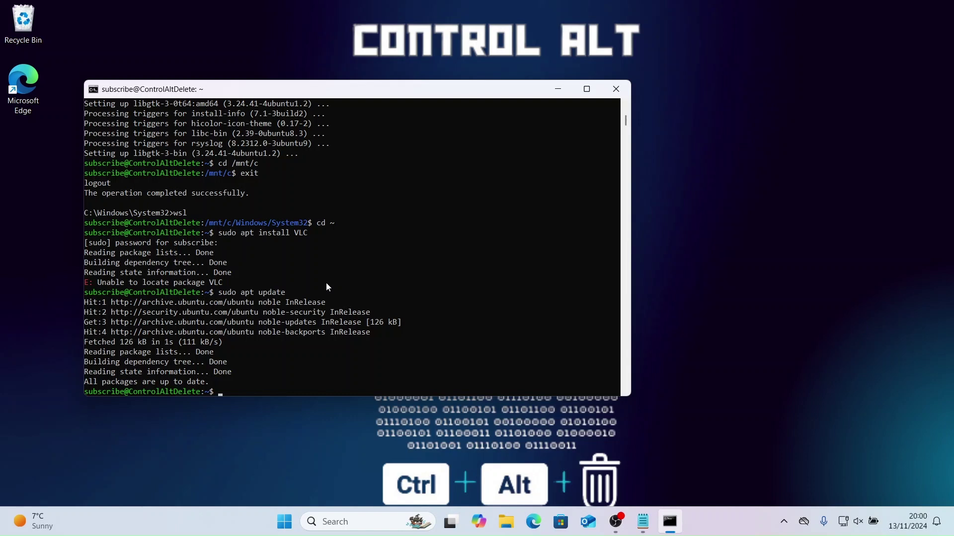
type("sudo")
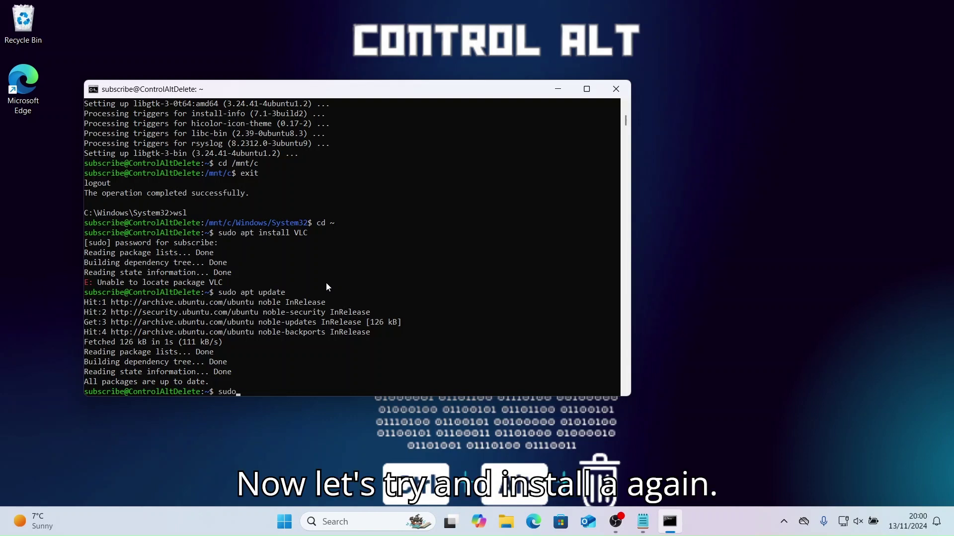
type(" apt install")
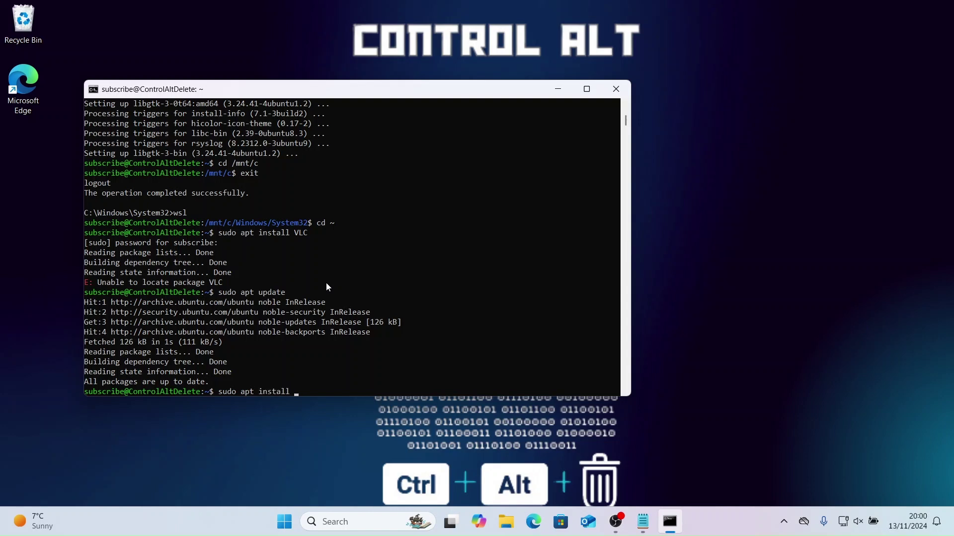
type(" vlc")
key("Return")
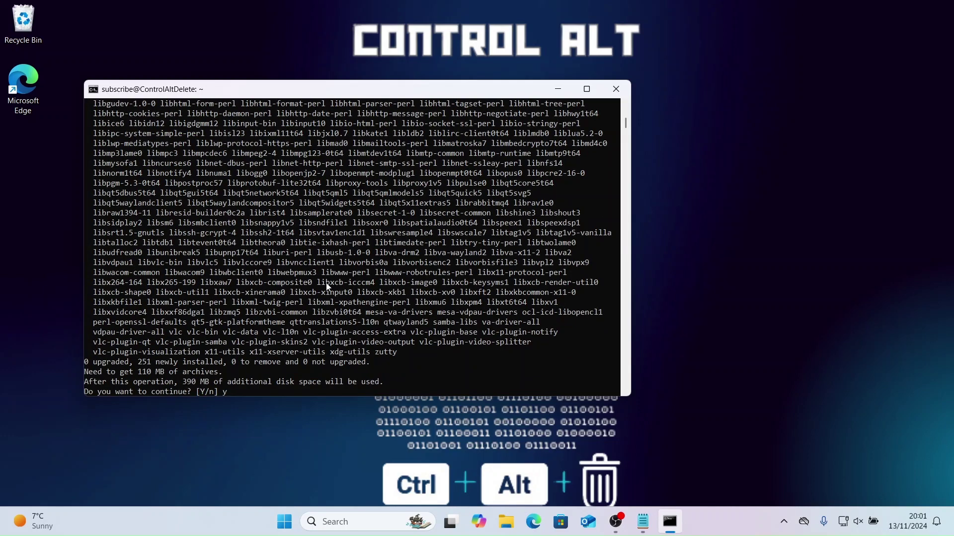
key("Return")
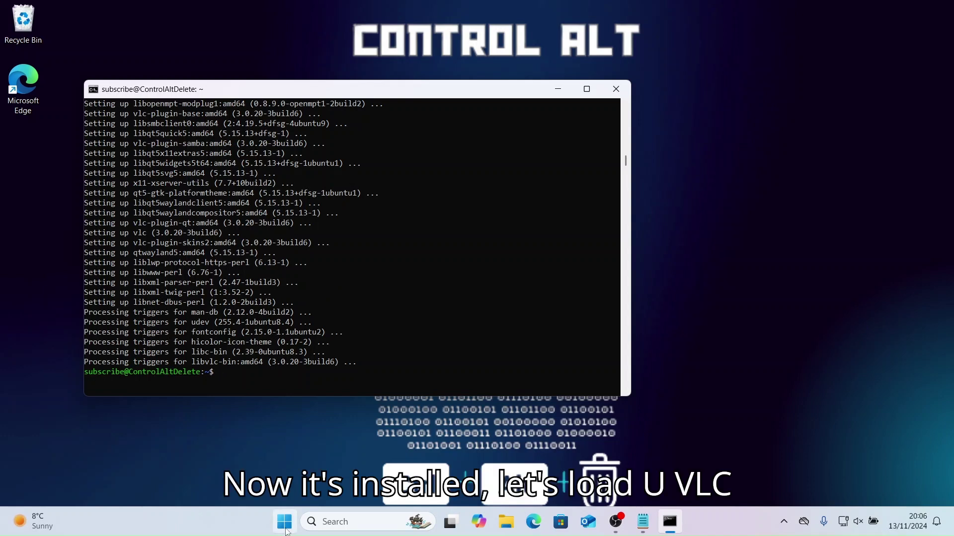
Step: Launch VLC media player (Ubuntu) from Windows, and return to the Ubuntu terminal
left_click(284, 521)
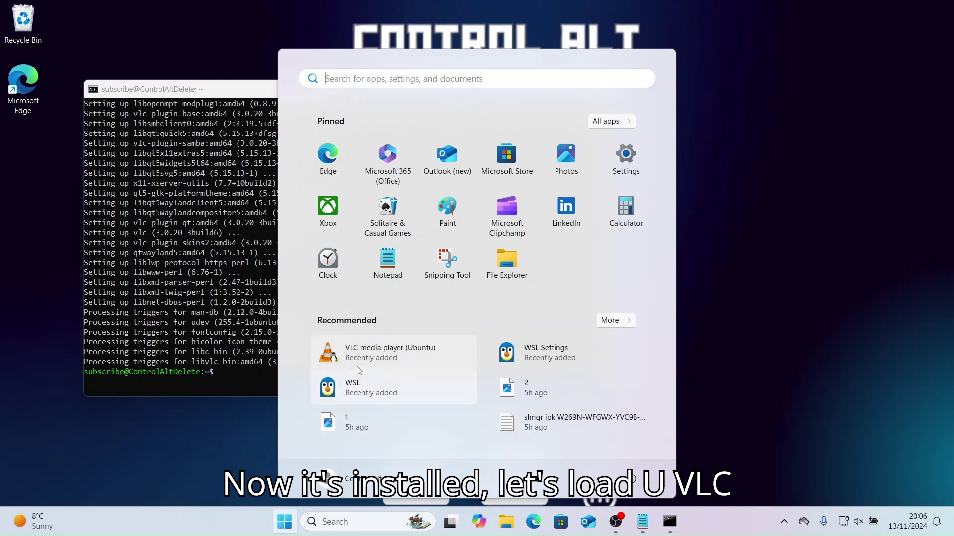
left_click(362, 355)
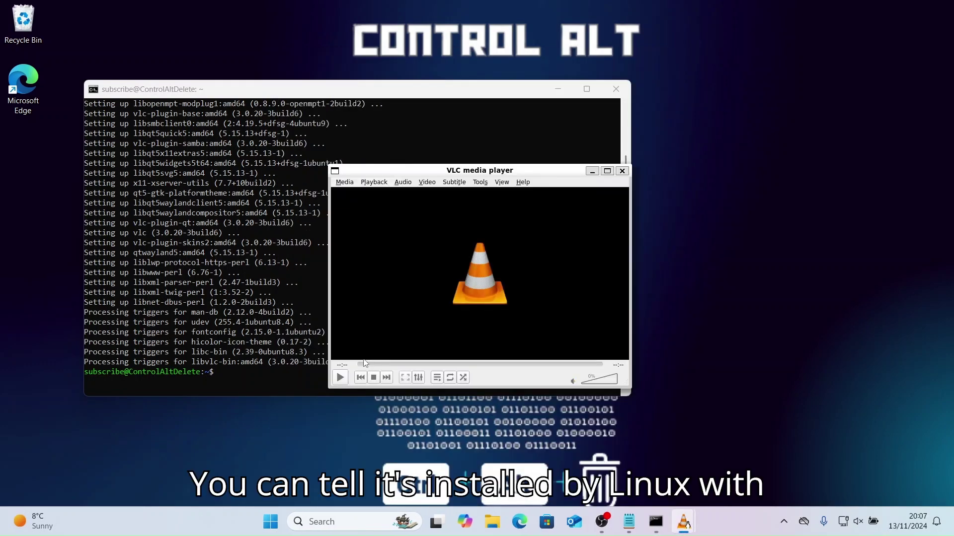
key("alt+Tab")
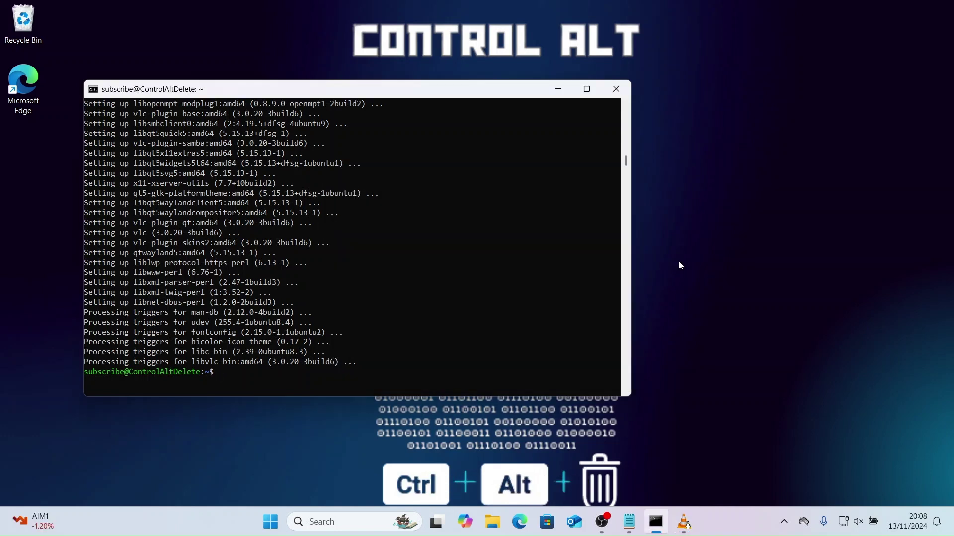
Step: Install inxi with sudo apt install inxi, answering y to continue, and run inxi -fxz
type("sudo apt install")
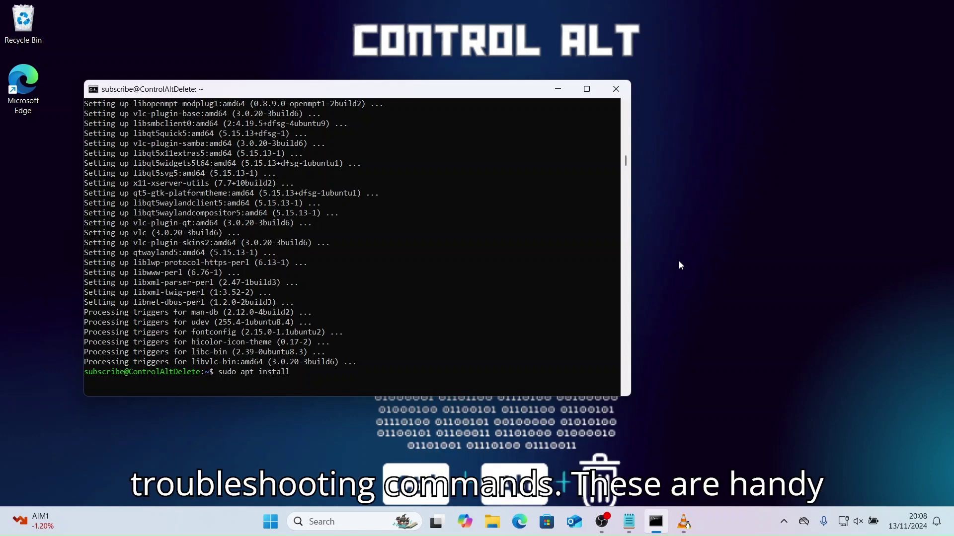
type(" i")
type("nxi")
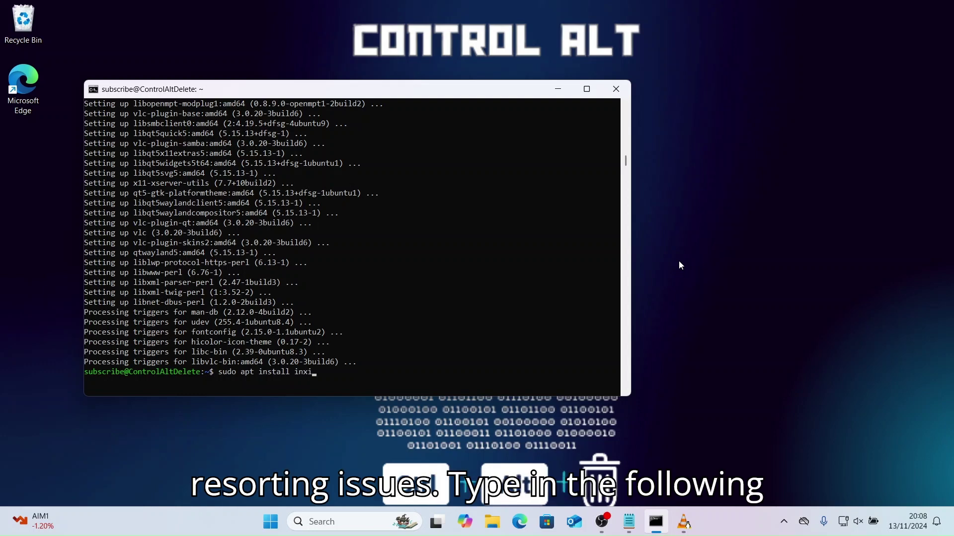
key("Return")
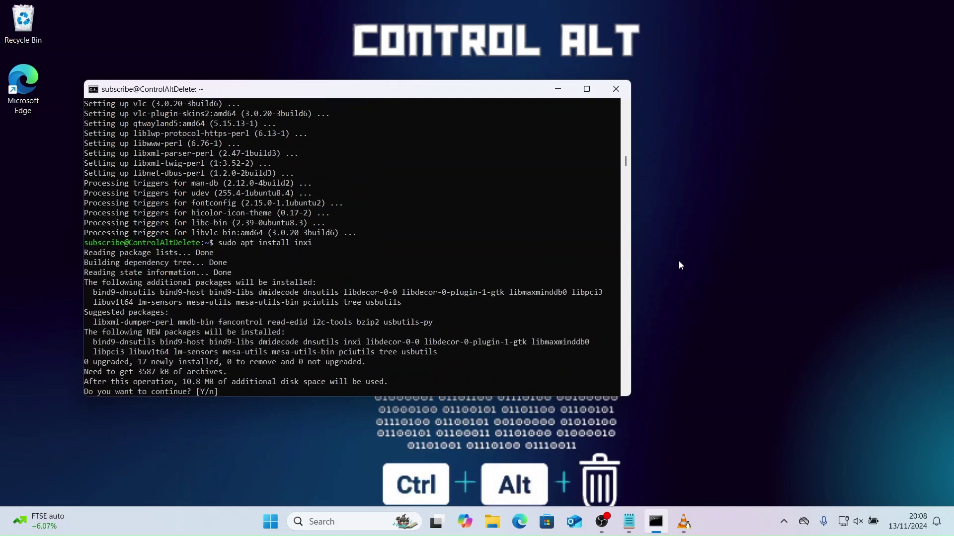
type("y")
key("Return")
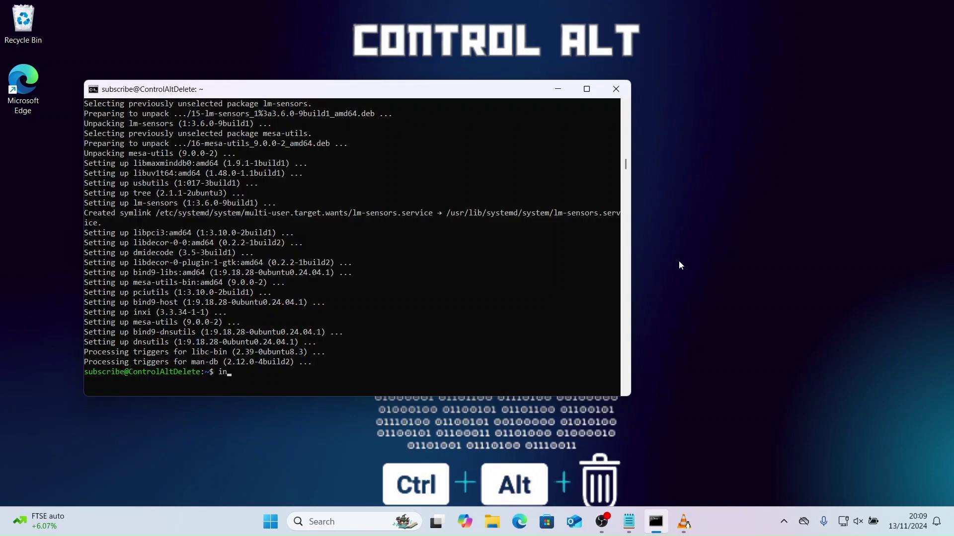
type("xi -")
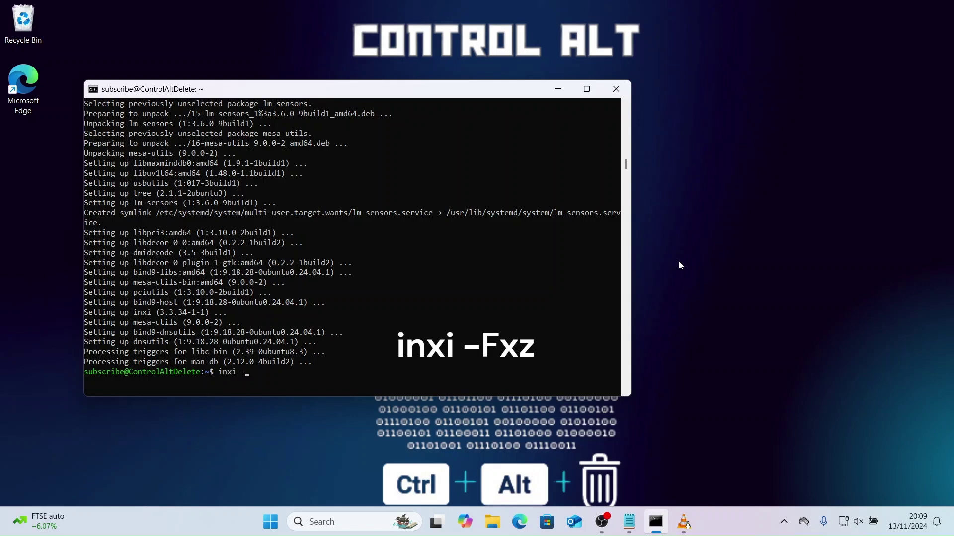
type("xz")
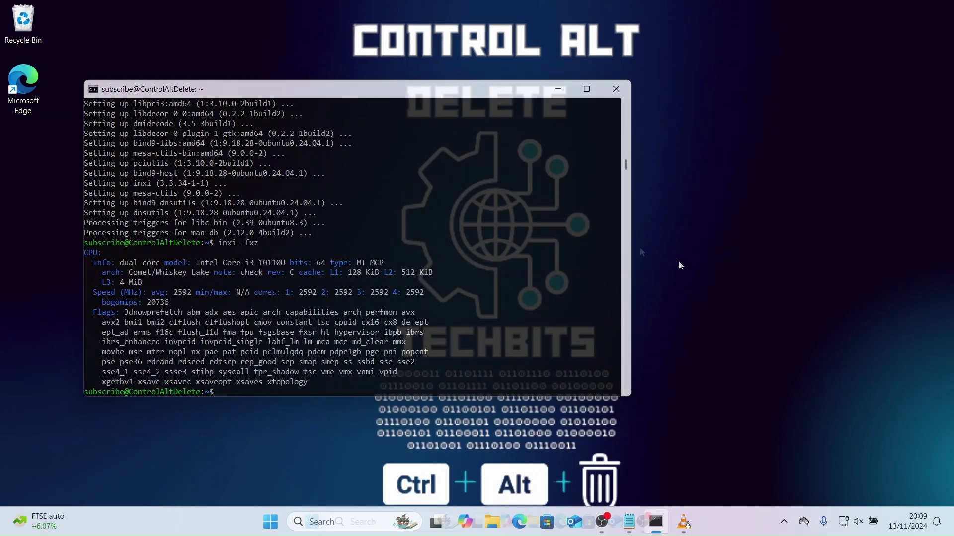
Step: Find Microsoft Store through Windows search with "store" and open it
left_click(404, 522)
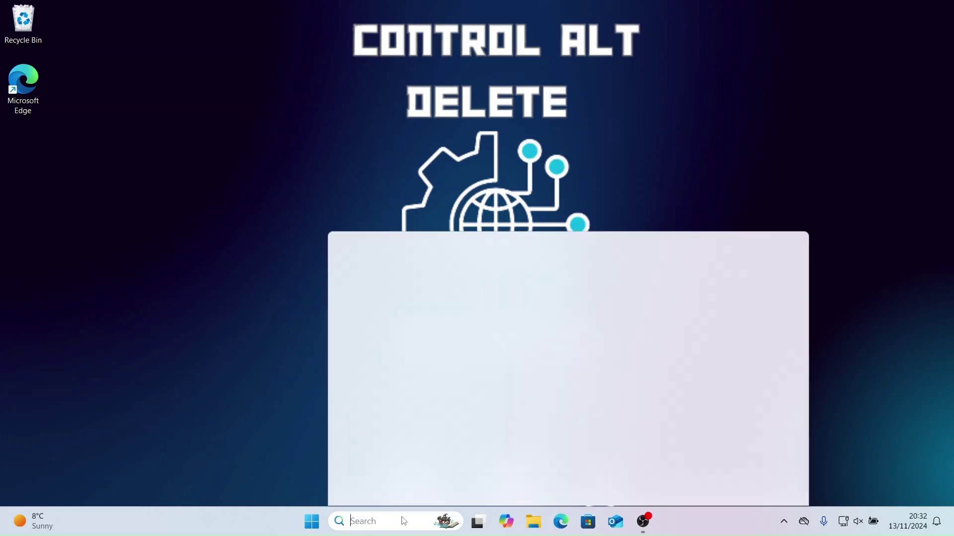
type("store")
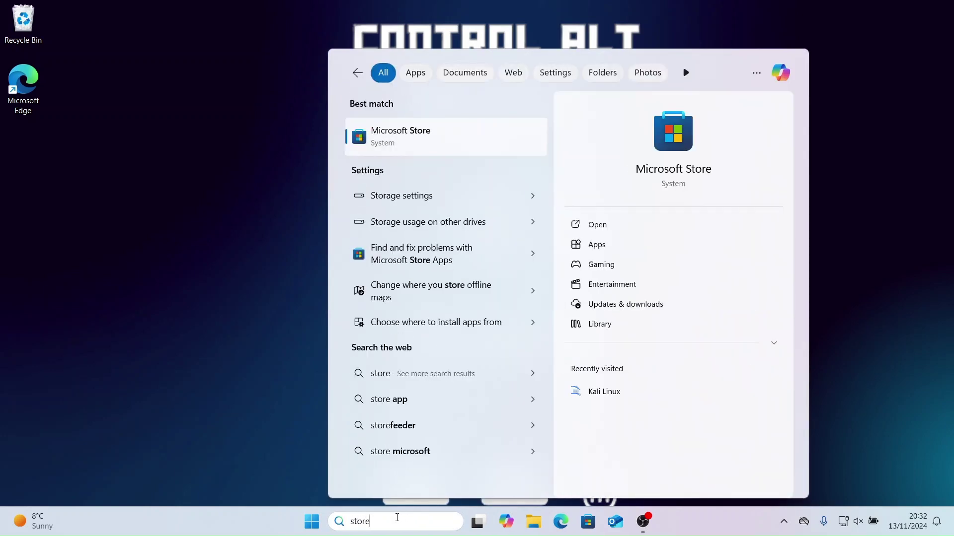
left_click(439, 140)
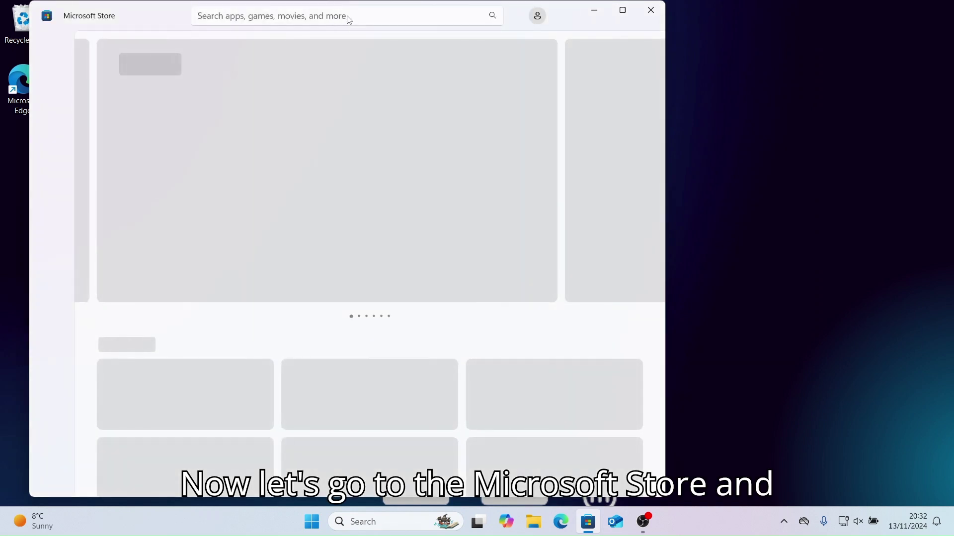
Step: Search the store for linux and install the Kali Linux app
left_click(365, 16)
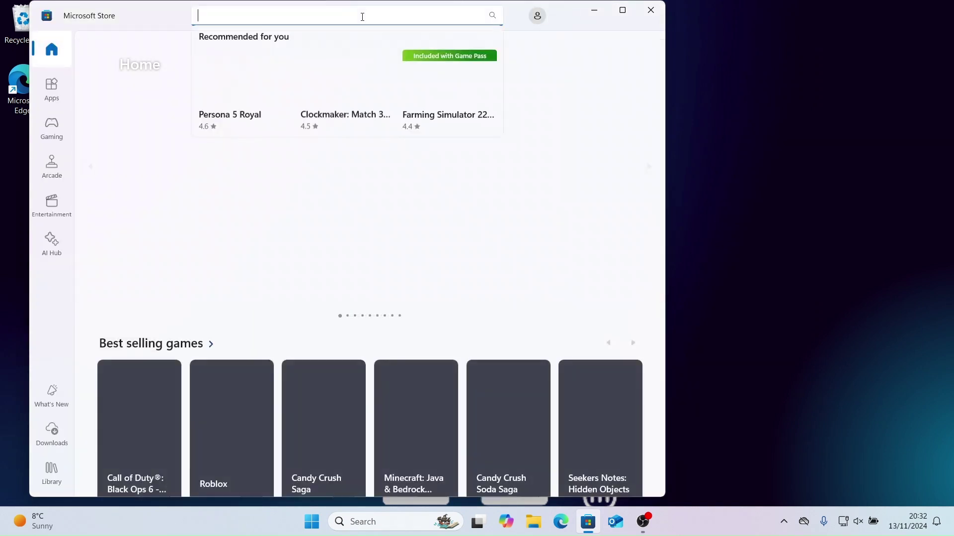
type("linux")
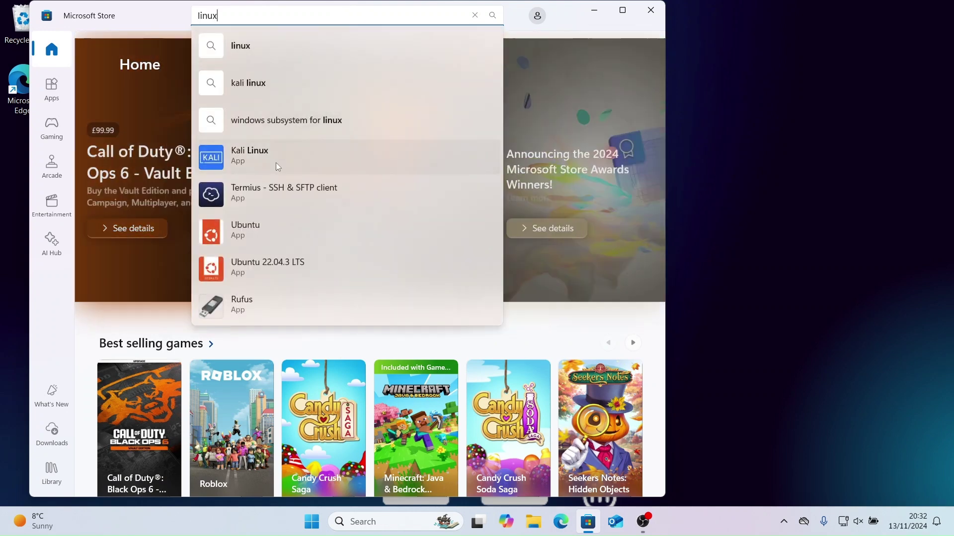
left_click(276, 162)
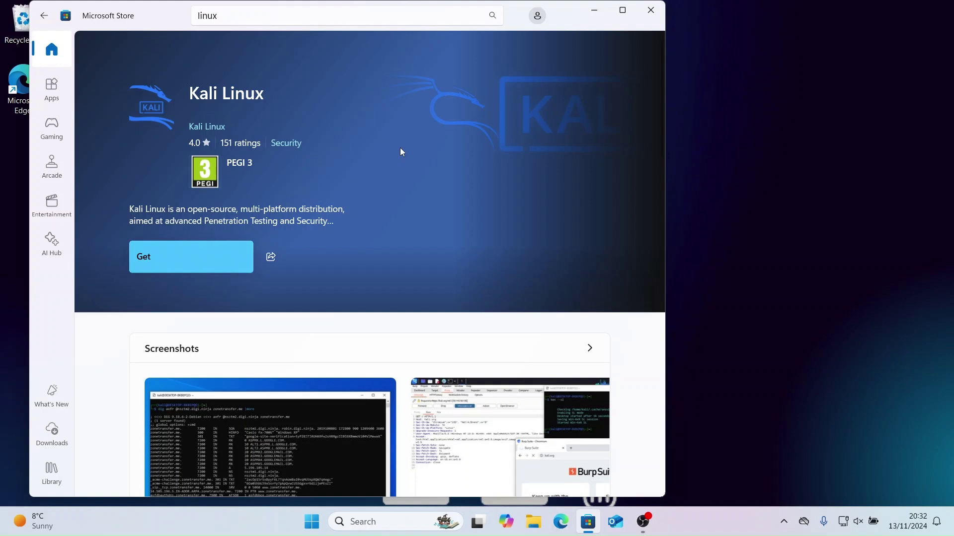
left_click(204, 260)
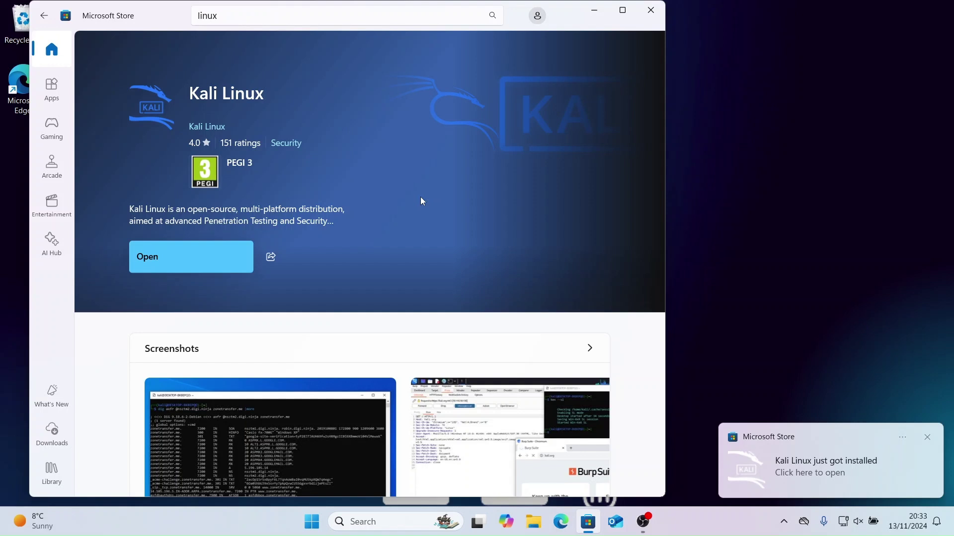
Step: Launch the installed Kali Linux and create its default UNIX account with username subscribe, entering a new password
left_click(804, 443)
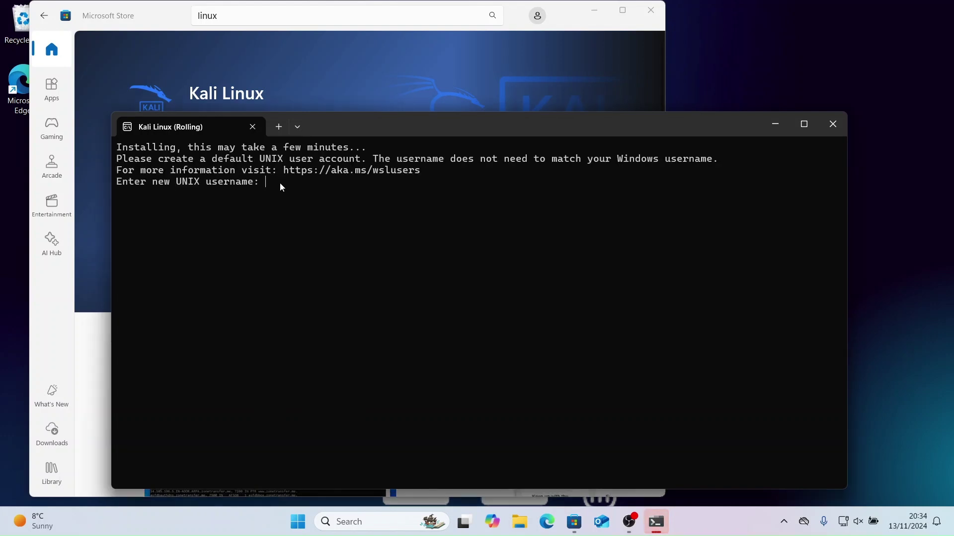
type("subscribe")
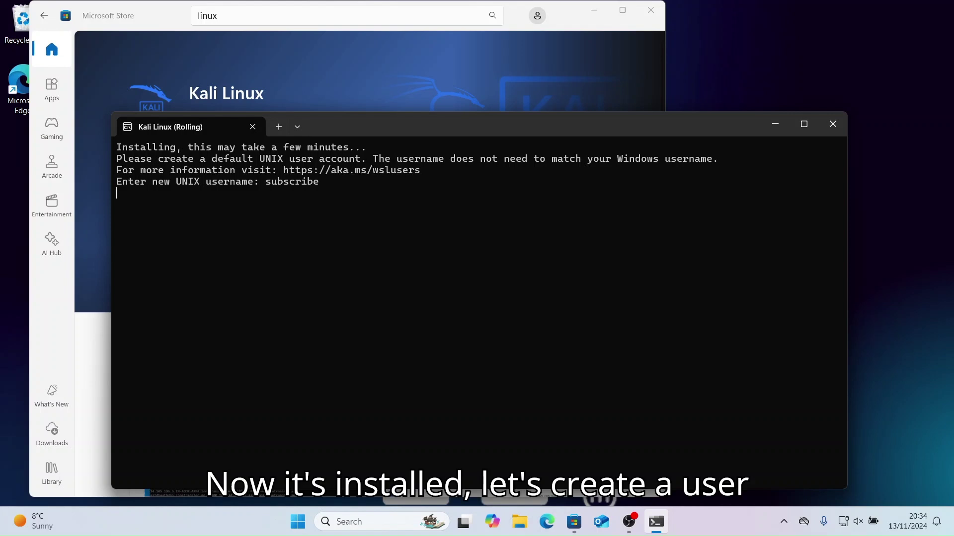
key("Return")
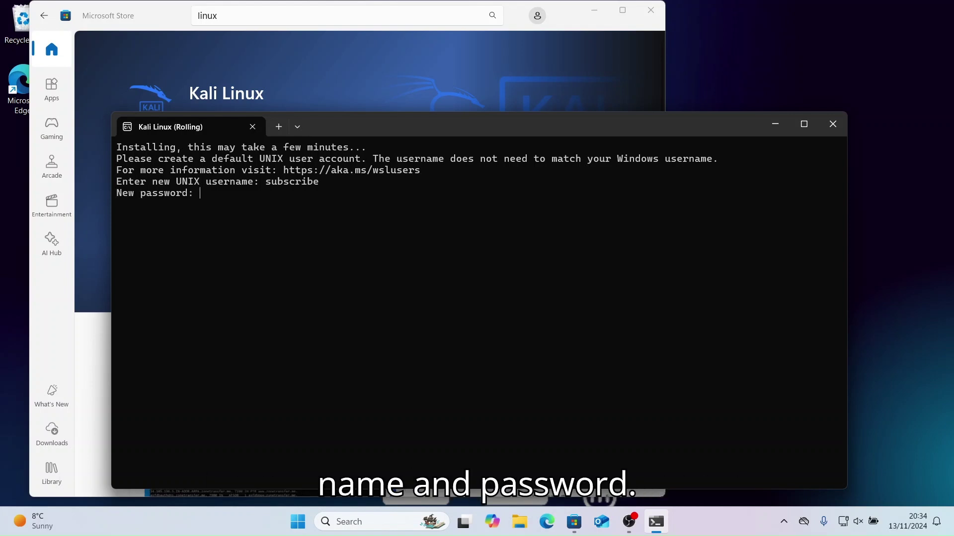
key("Return")
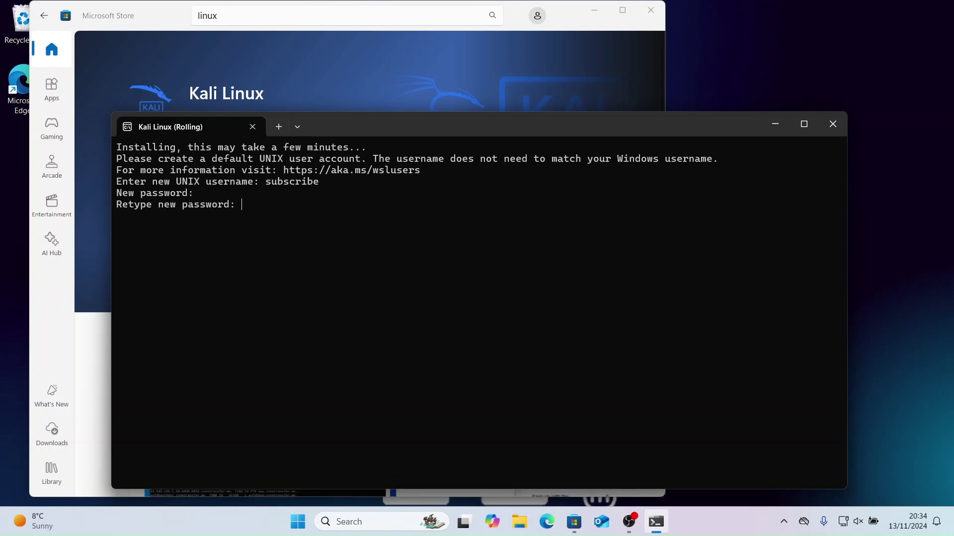
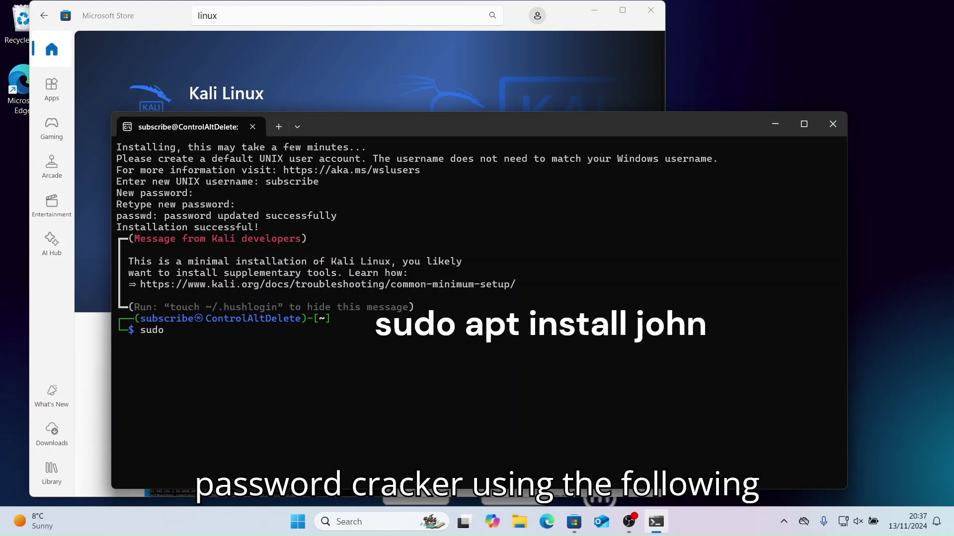
Step: Try to install the password cracker with sudo apt install john, authenticating with the sudo password
type(" apt ")
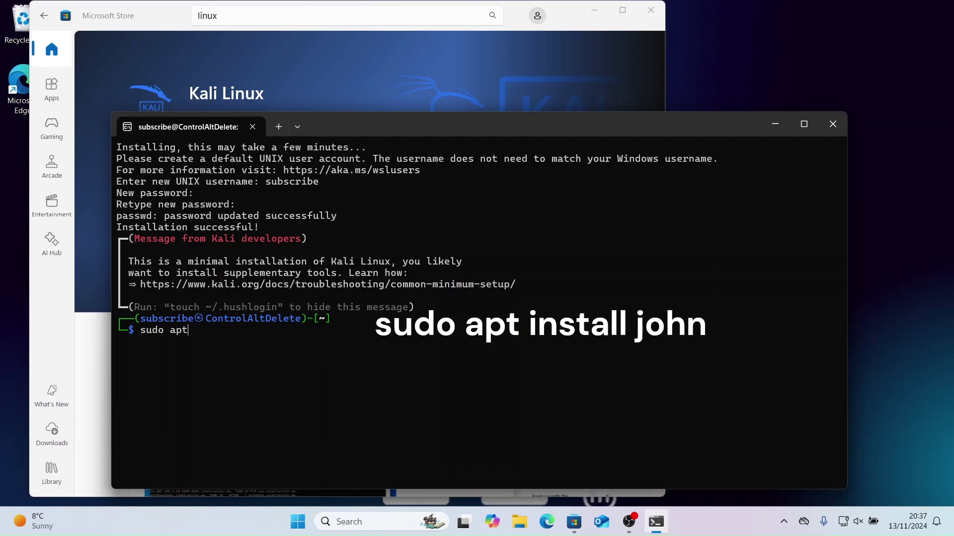
type("install john")
key("Return")
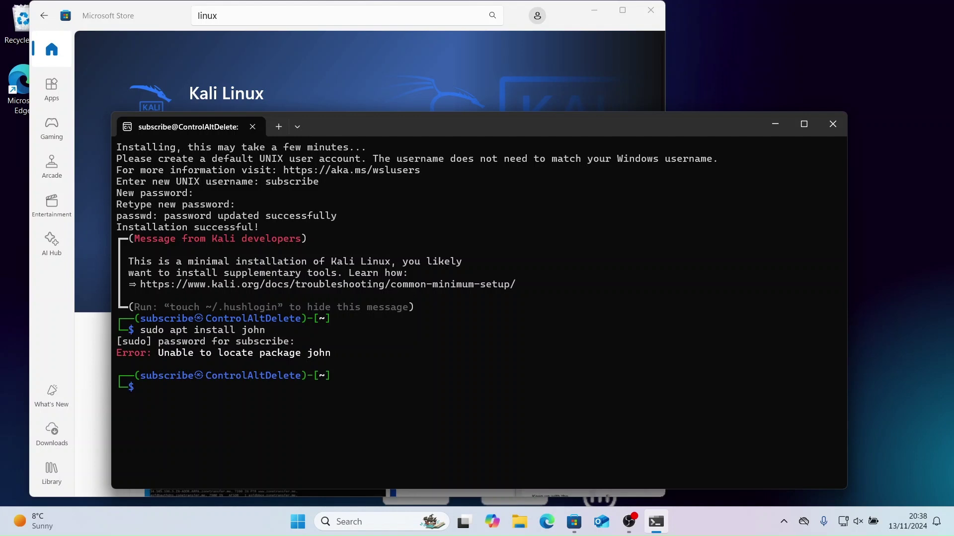
Step: Refresh Kali's package lists with sudo apt update
type("sudo apt ")
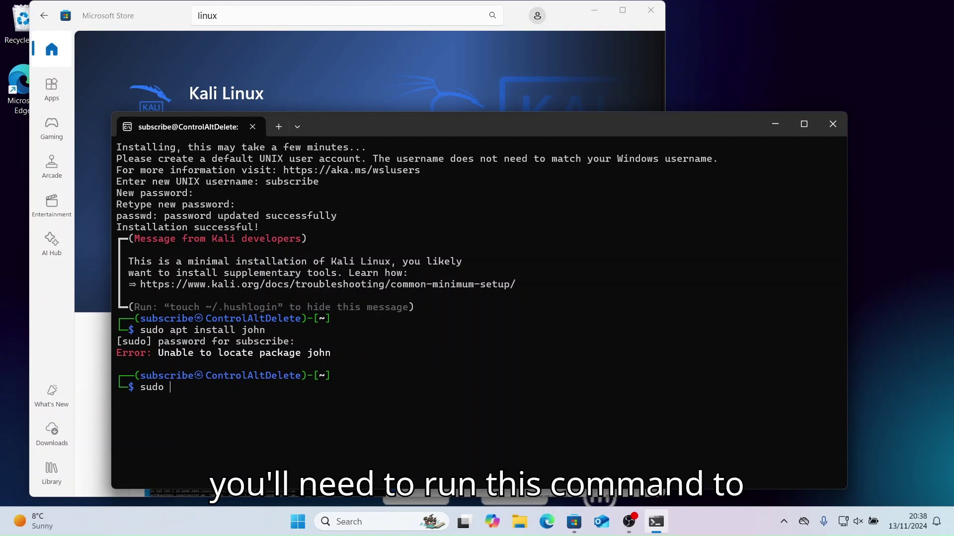
type("u")
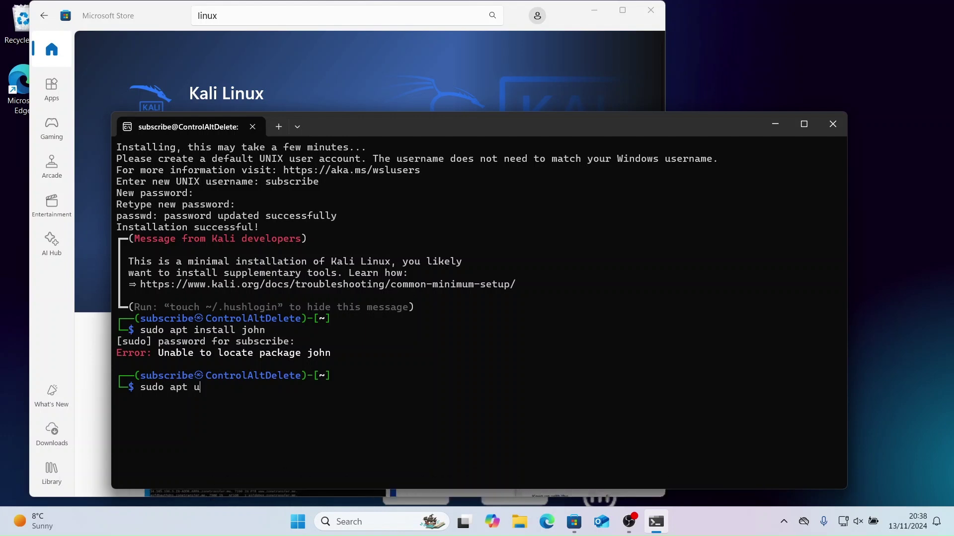
type("pdate")
key("Return")
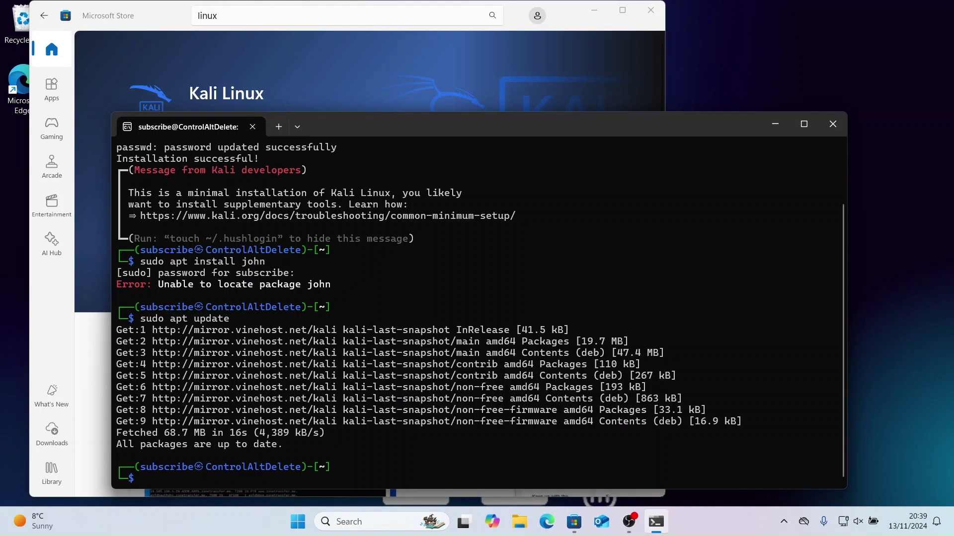
Step: Install john with sudo apt install john, answering y to continue, and leave the Kali shell with exit
scroll(501, 45, "down", 2)
type("sudo apt")
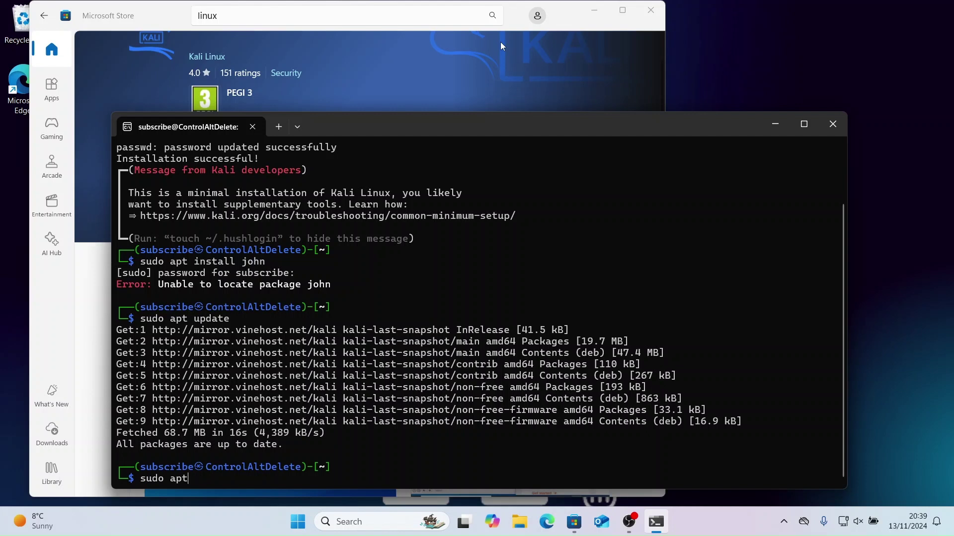
type(" install jo")
type(" install john")
key("Return")
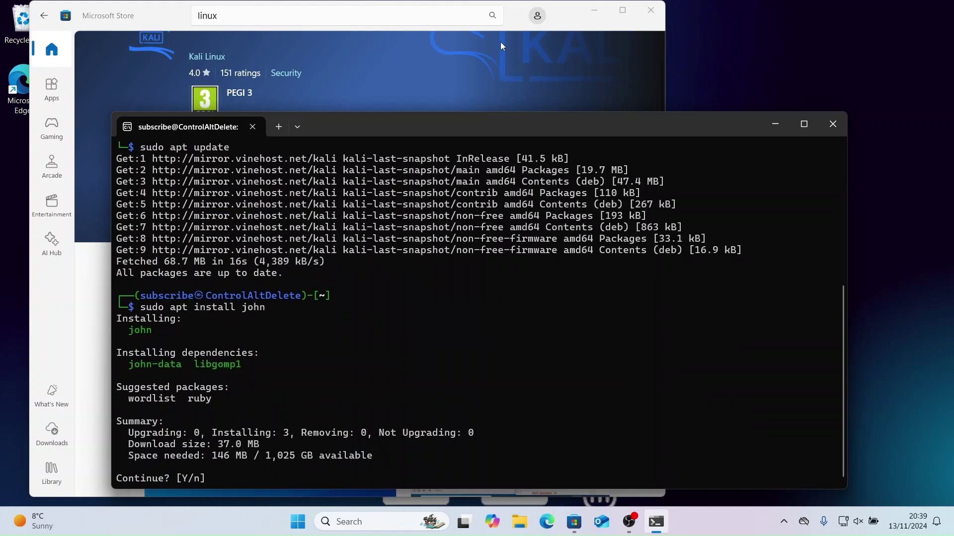
type("y")
key("Return")
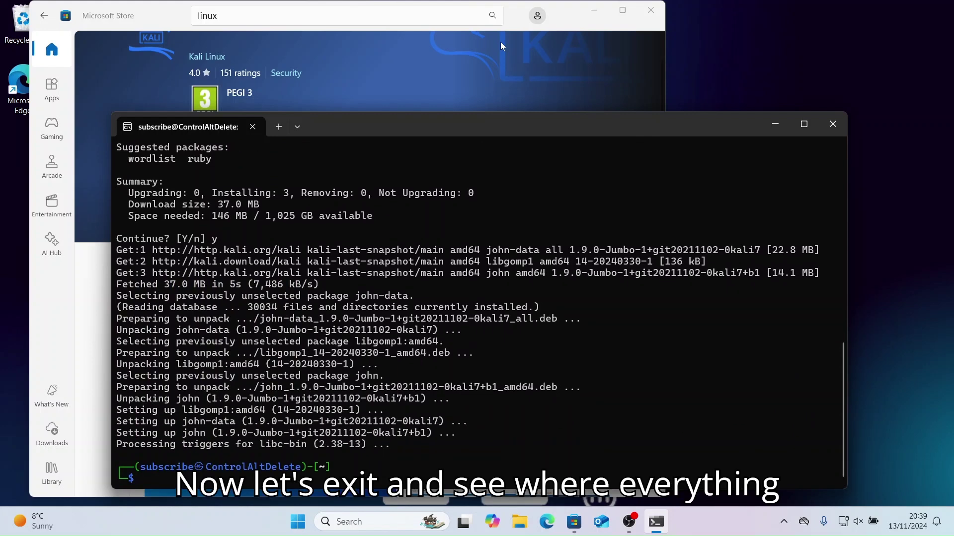
type("exit")
key("Return")
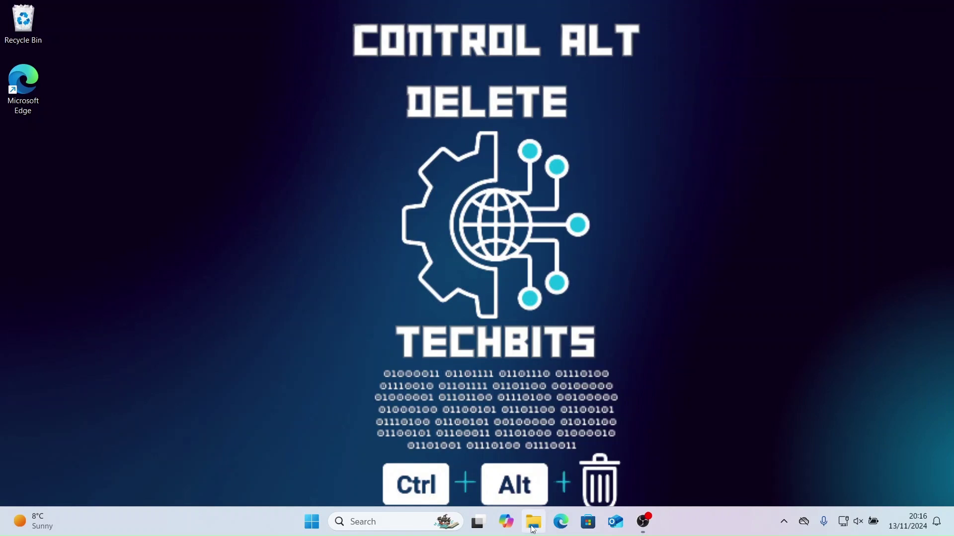
Step: Switch to File Explorer, examine the contents of the Ubuntu folder under Linux, and close the window
left_click(534, 521)
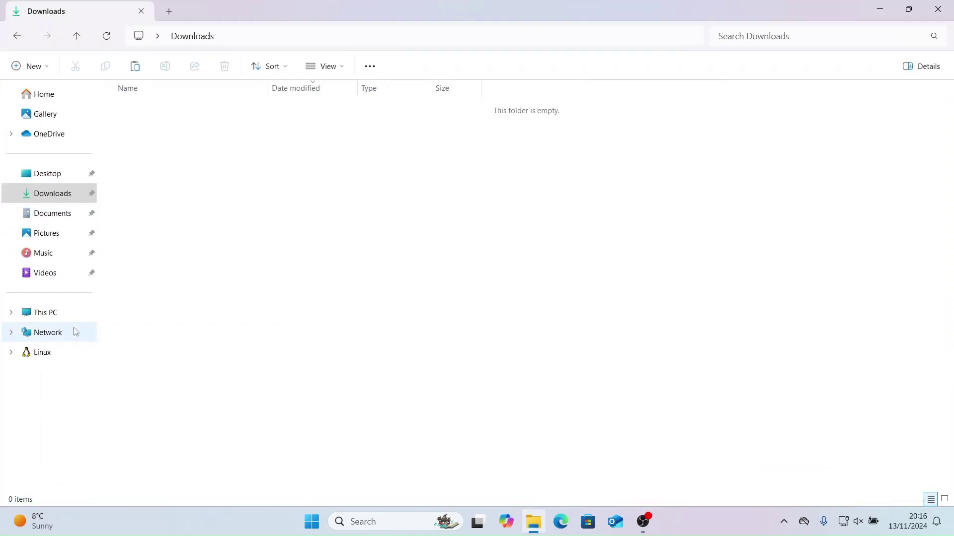
left_click(42, 355)
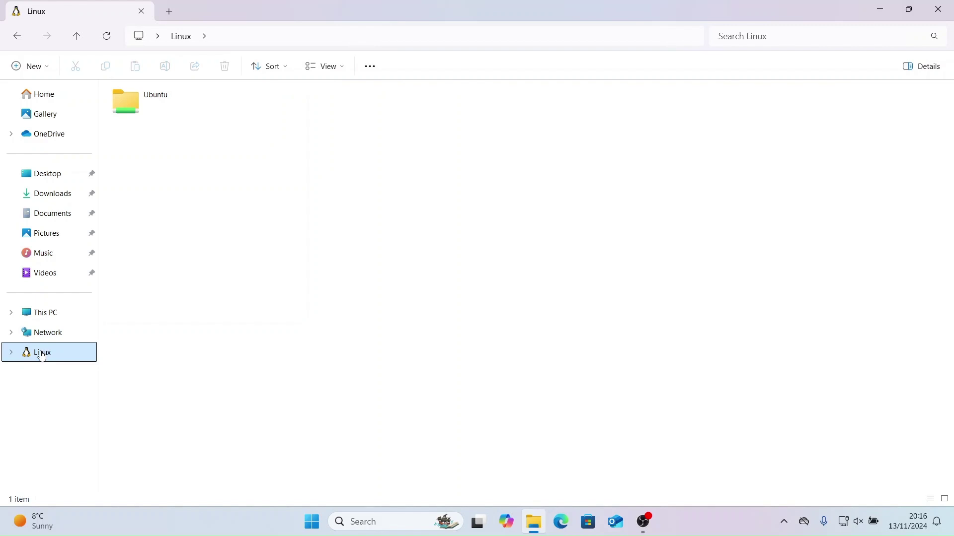
double_click(133, 99)
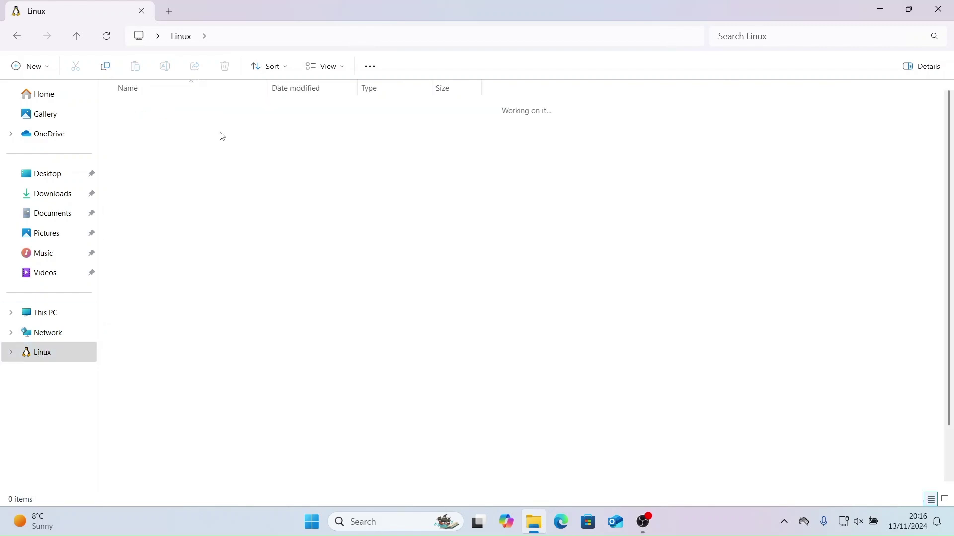
scroll(370, 204, "down", 2)
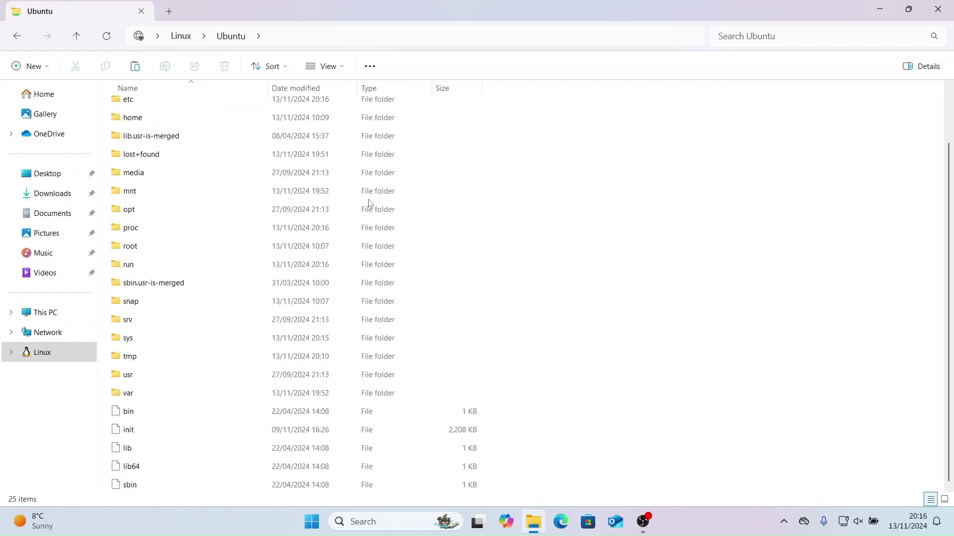
scroll(378, 225, "up", 2)
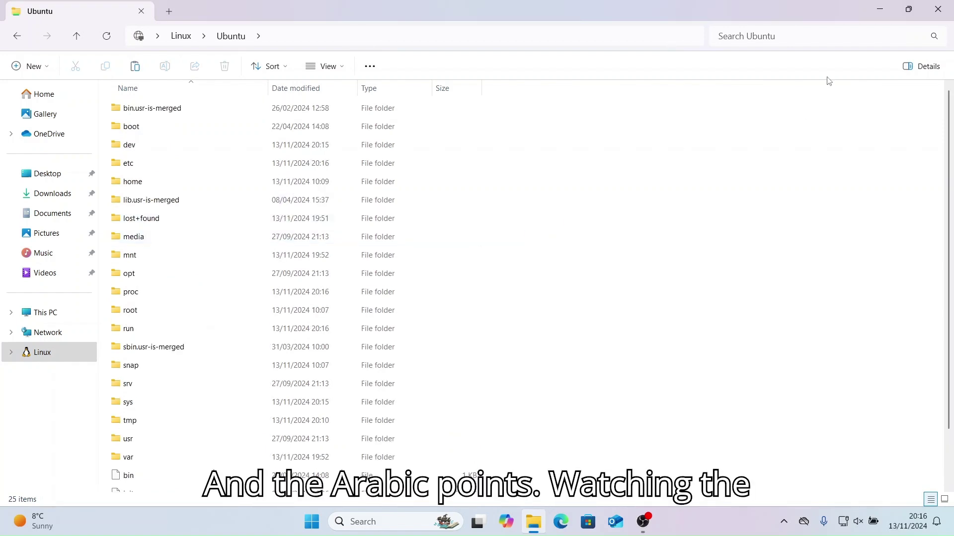
left_click(938, 10)
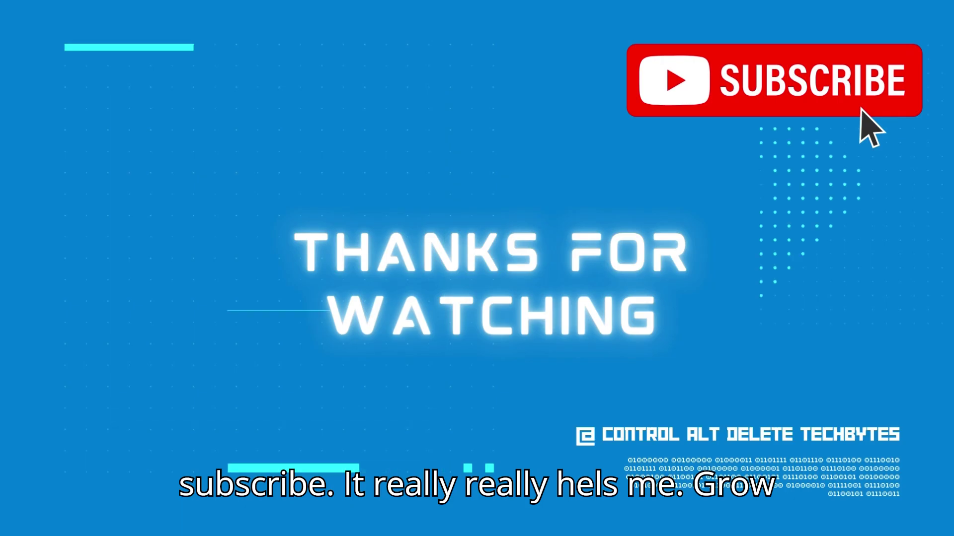